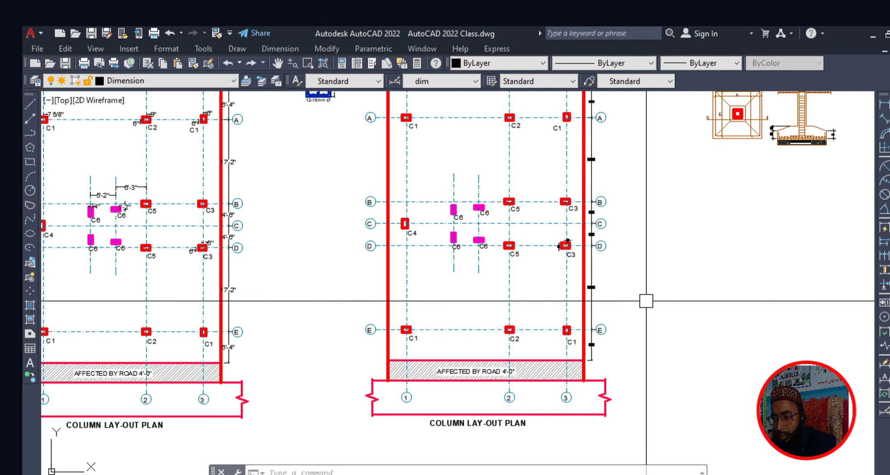
- Make the Foundation layer the current layer for the footing linework
{"action": "middle_click_drag", "start_coordinate": [619, 280], "coordinate": [527, 268]}
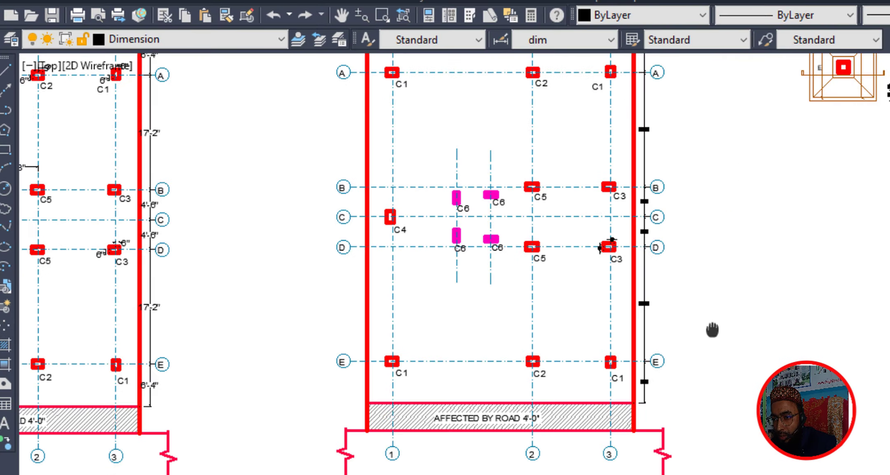
{"action": "middle_click_drag", "start_coordinate": [712, 330], "coordinate": [677, 314]}
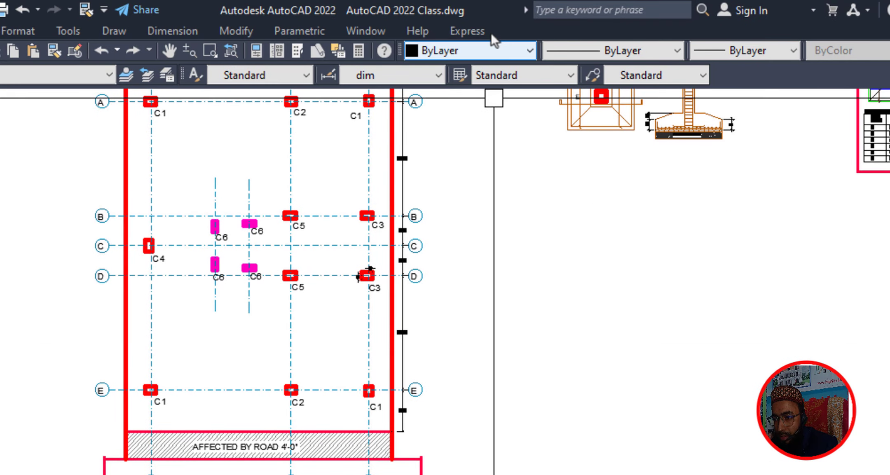
{"action": "left_click", "coordinate": [503, 51]}
{"action": "left_click", "coordinate": [503, 53]}
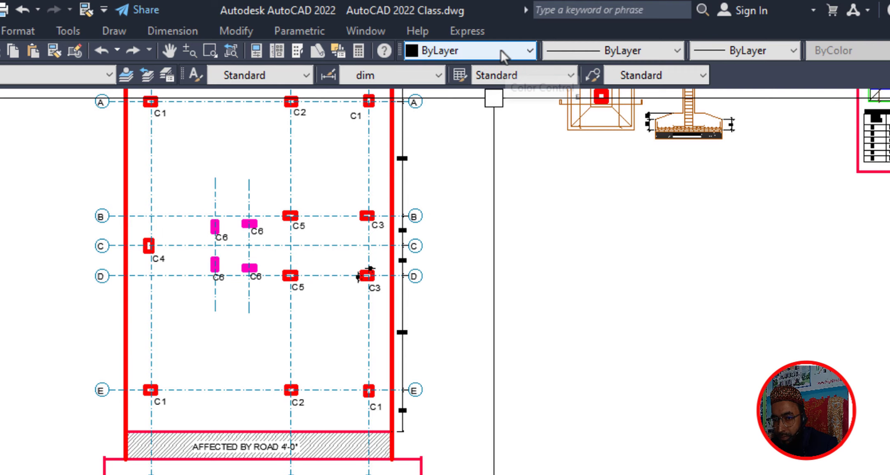
{"action": "left_click", "coordinate": [87, 75]}
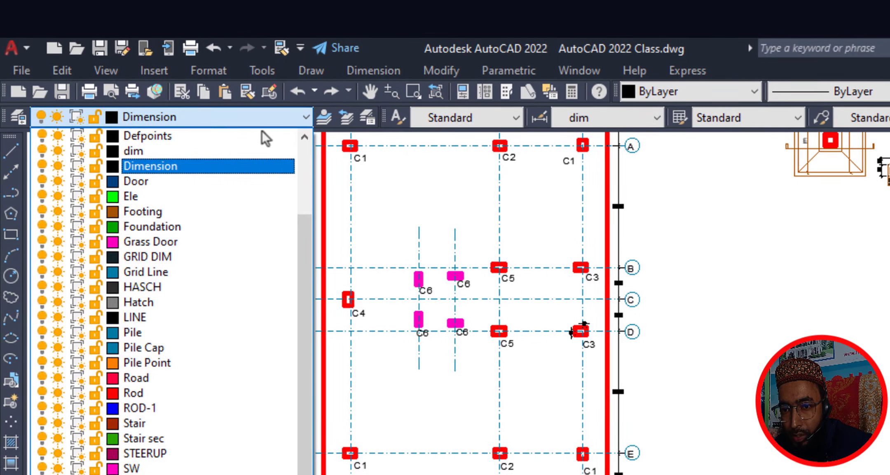
{"action": "left_click", "coordinate": [189, 221]}
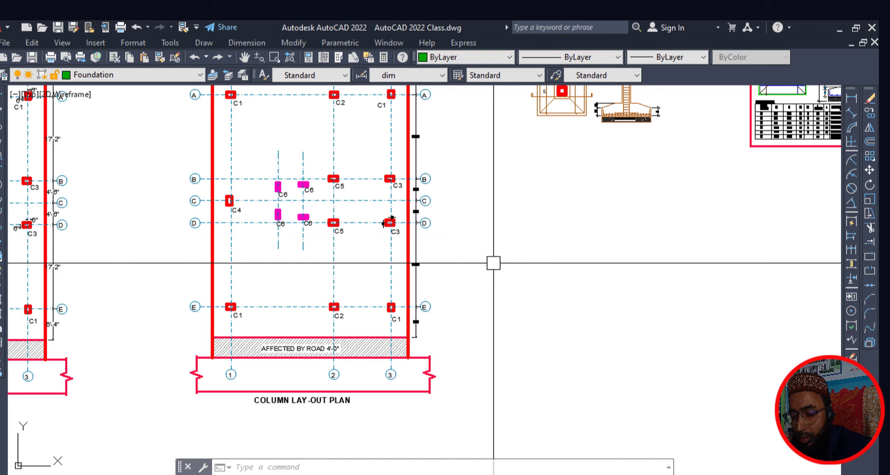
- Draw a footing rectangle 5' wide and slightly taller than wide in the empty space beside the second column layout plan
{"action": "key", "text": "Return"}
{"action": "left_click", "coordinate": [486, 246]}
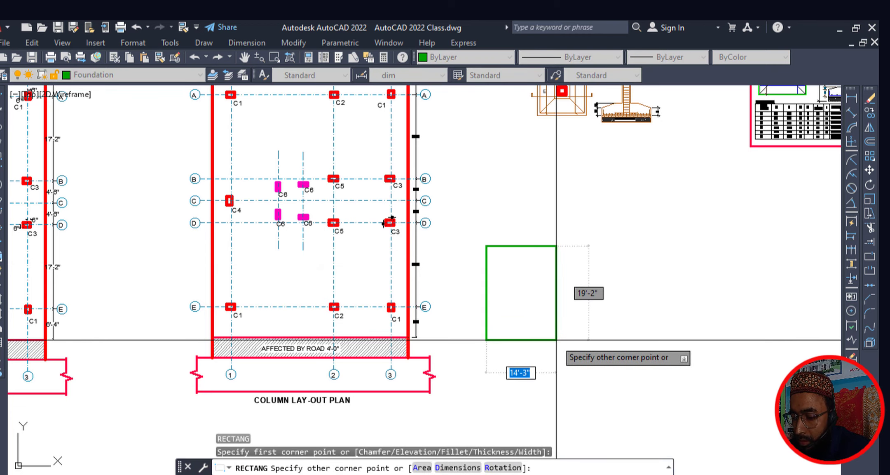
{"action": "type", "text": "5'"}
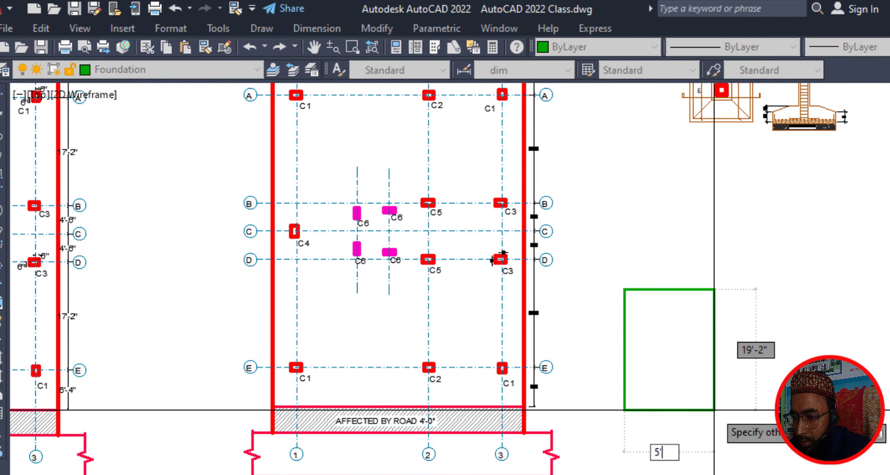
{"action": "key", "text": "Return"}
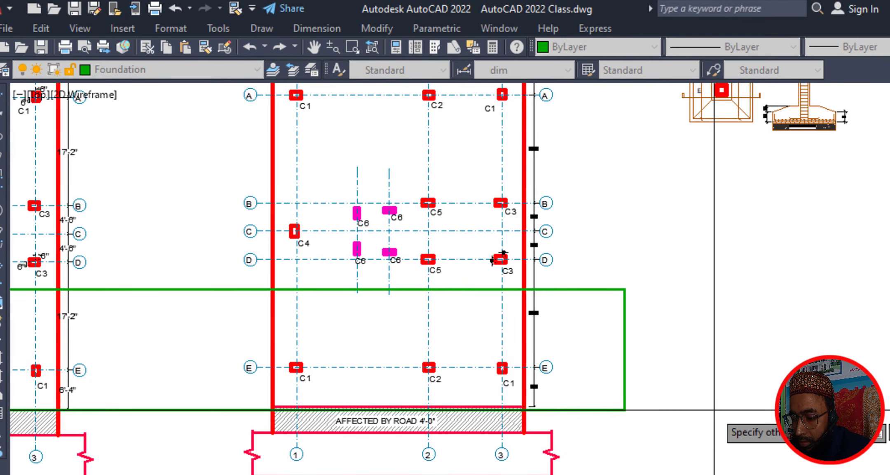
{"action": "key", "text": "Return"}
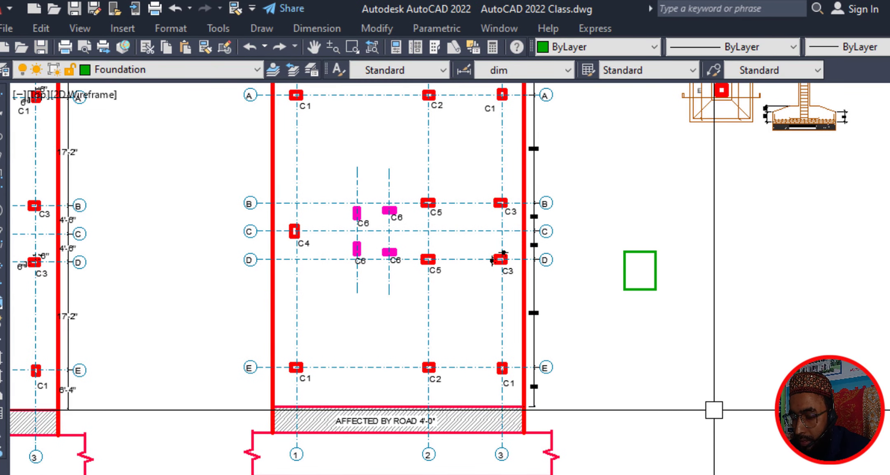
- Examine the new footing rectangle and the C1 column positions on grid lines E and A
{"action": "scroll", "coordinate": [640, 227], "scroll_direction": "up", "scroll_amount": 5}
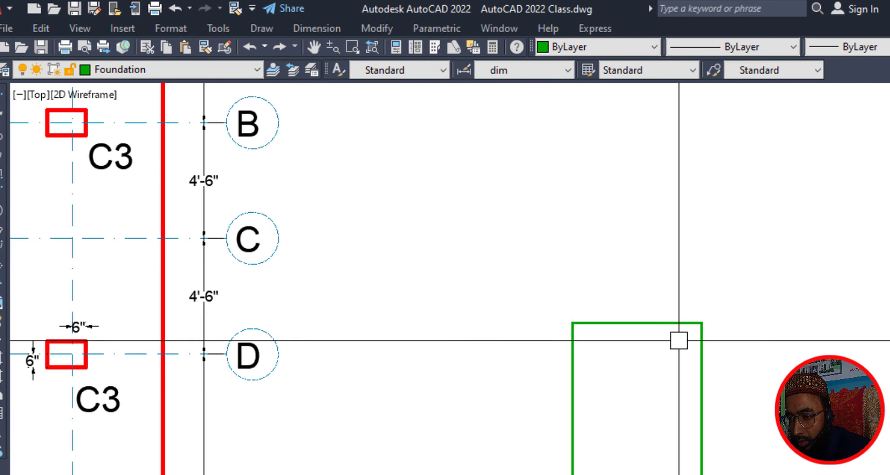
{"action": "middle_click_drag", "start_coordinate": [640, 333], "coordinate": [576, 259]}
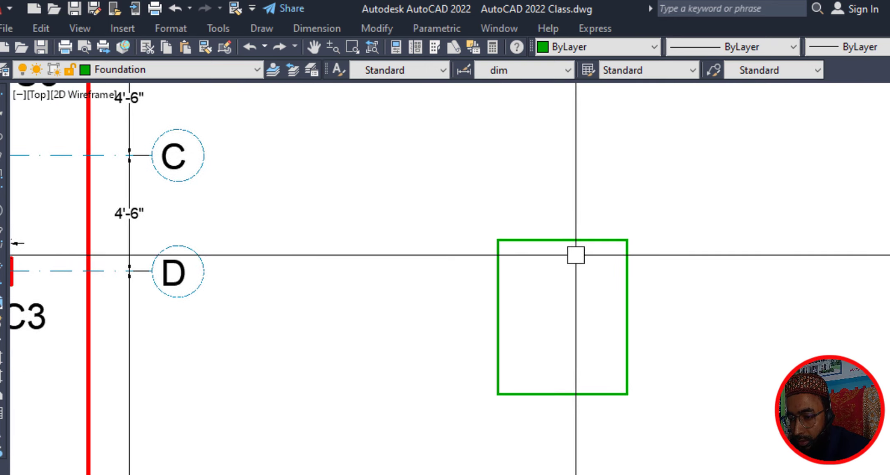
{"action": "scroll", "coordinate": [689, 224], "scroll_direction": "down", "scroll_amount": 2}
{"action": "scroll", "coordinate": [690, 224], "scroll_direction": "down", "scroll_amount": 2}
{"action": "scroll", "coordinate": [396, 461], "scroll_direction": "up", "scroll_amount": 2}
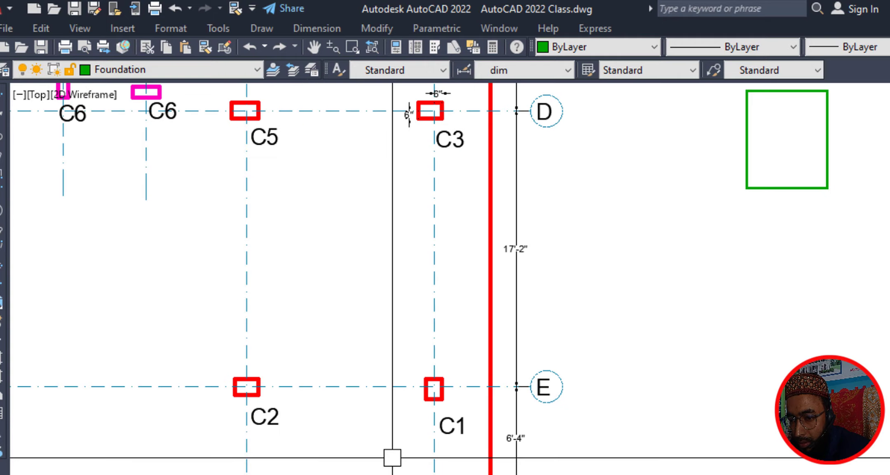
{"action": "scroll", "coordinate": [463, 418], "scroll_direction": "down", "scroll_amount": 5}
{"action": "scroll", "coordinate": [495, 240], "scroll_direction": "up", "scroll_amount": 5}
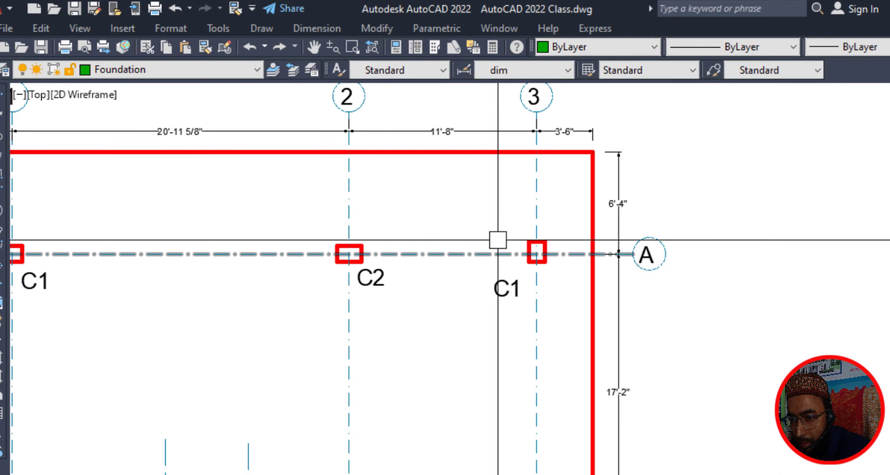
{"action": "scroll", "coordinate": [506, 233], "scroll_direction": "down", "scroll_amount": 5}
{"action": "scroll", "coordinate": [617, 354], "scroll_direction": "up", "scroll_amount": 5}
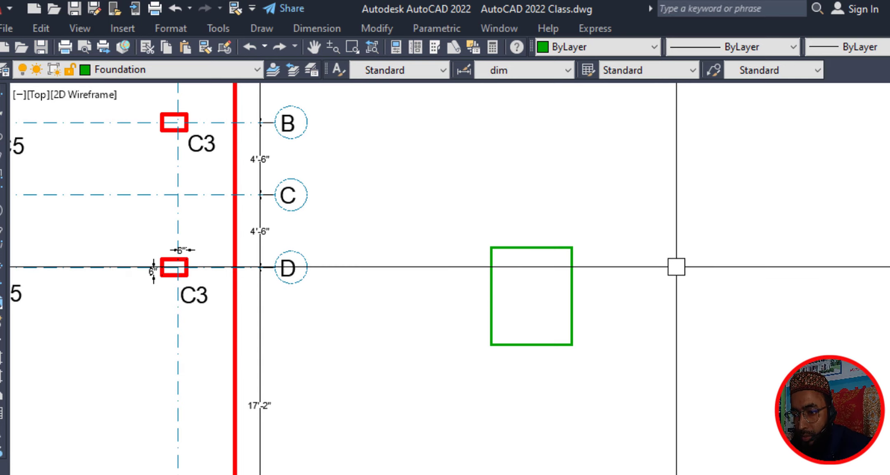
- Draw a horizontal helper line between the side midpoints of the C1 column at grid E-3
{"action": "scroll", "coordinate": [682, 261], "scroll_direction": "down", "scroll_amount": 3}
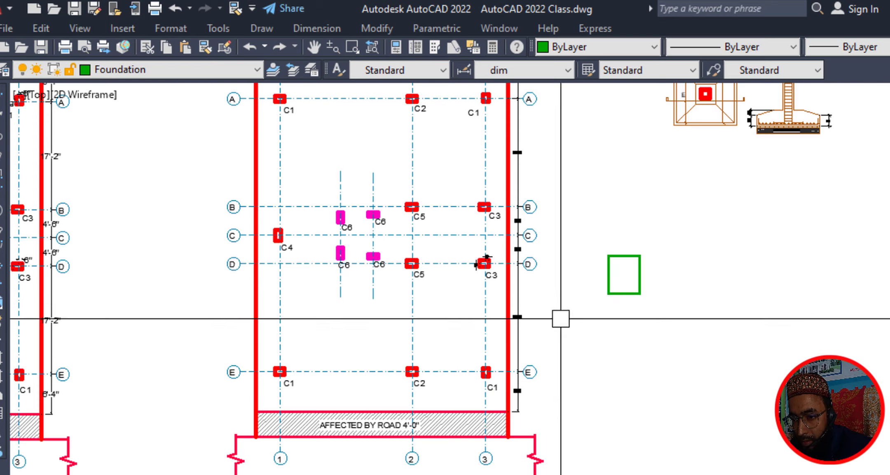
{"action": "scroll", "coordinate": [487, 374], "scroll_direction": "up", "scroll_amount": 5}
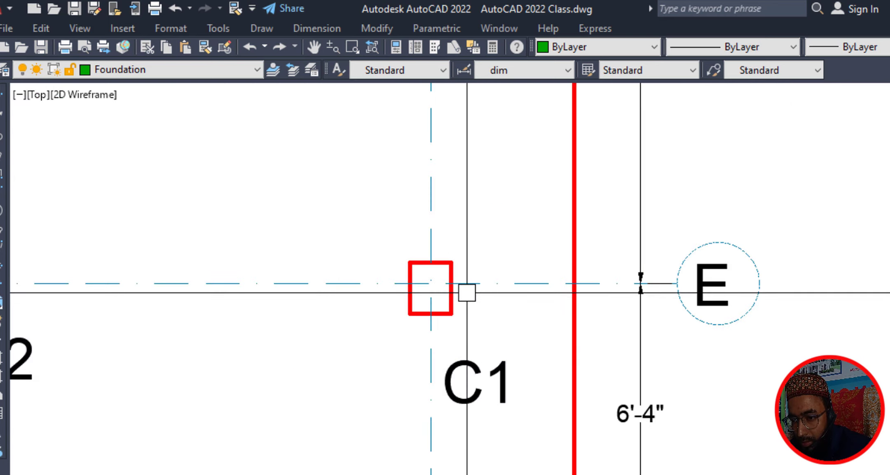
{"action": "key", "text": "Return"}
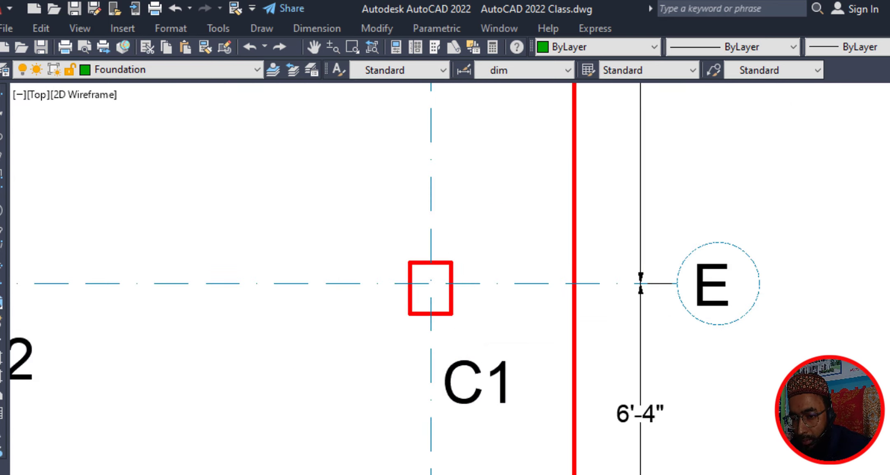
{"action": "scroll", "coordinate": [468, 304], "scroll_direction": "up", "scroll_amount": 2}
{"action": "left_click", "coordinate": [445, 280]}
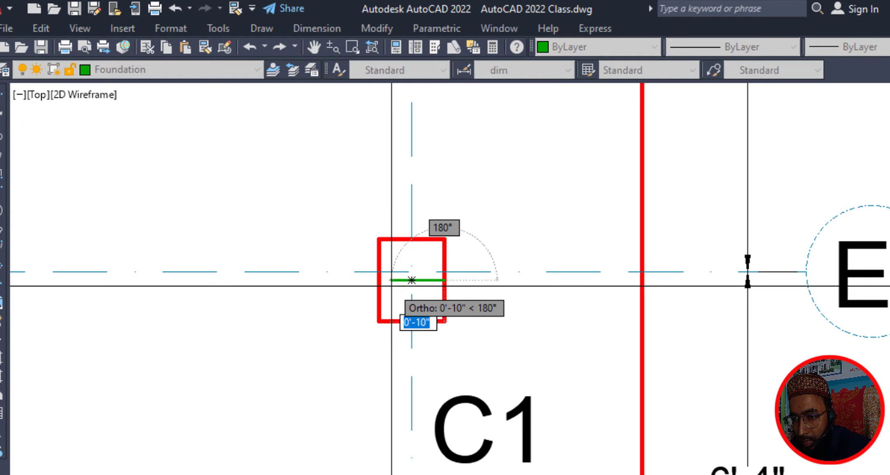
{"action": "left_click", "coordinate": [379, 280]}
{"action": "key", "text": "Return"}
{"action": "scroll", "coordinate": [447, 363], "scroll_direction": "down", "scroll_amount": 6}
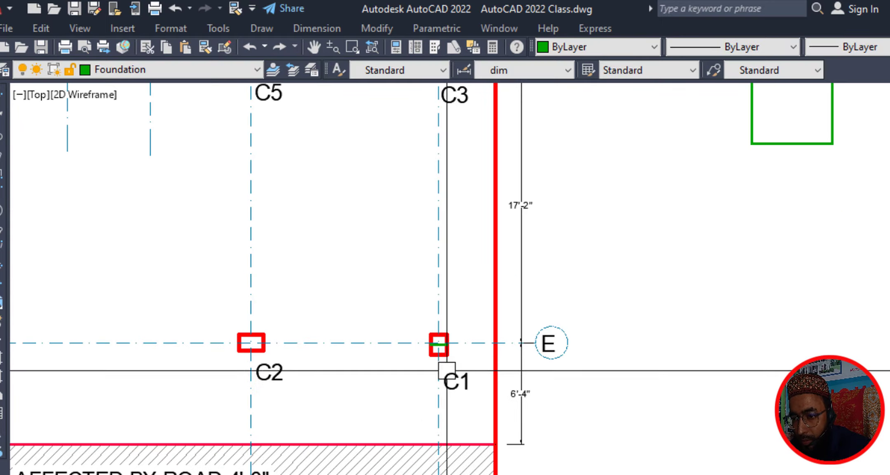
- Draw a horizontal helper line between the side midpoints of the green footing rectangle beside the plan
{"action": "middle_click_drag", "start_coordinate": [751, 179], "coordinate": [639, 288]}
{"action": "scroll", "coordinate": [705, 188], "scroll_direction": "up", "scroll_amount": 4}
{"action": "key", "text": "Return"}
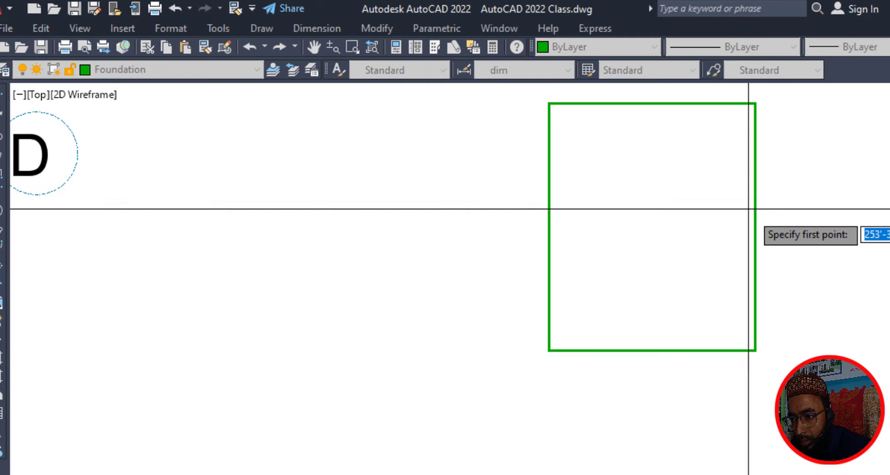
{"action": "left_click", "coordinate": [755, 226]}
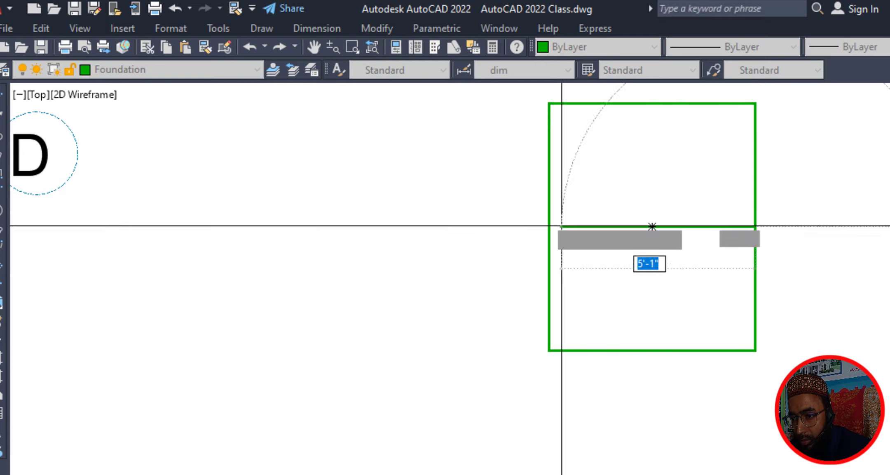
{"action": "left_click", "coordinate": [548, 226]}
{"action": "key", "text": "Return"}
- Copy the footing rectangle from its helper line's midpoint to the helper line's midpoint in the C1 column at grid E-3
{"action": "scroll", "coordinate": [708, 210], "scroll_direction": "down", "scroll_amount": 4}
{"action": "left_click", "coordinate": [735, 245]}
{"action": "type", "text": "C"}
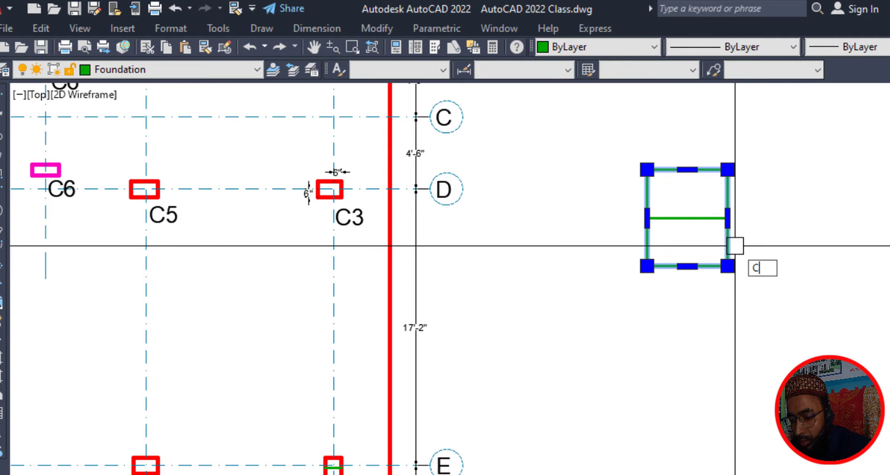
{"action": "type", "text": "O"}
{"action": "key", "text": "Return"}
{"action": "left_click", "coordinate": [688, 217]}
{"action": "scroll", "coordinate": [687, 185], "scroll_direction": "down", "scroll_amount": 3}
{"action": "scroll", "coordinate": [566, 272], "scroll_direction": "up", "scroll_amount": 6}
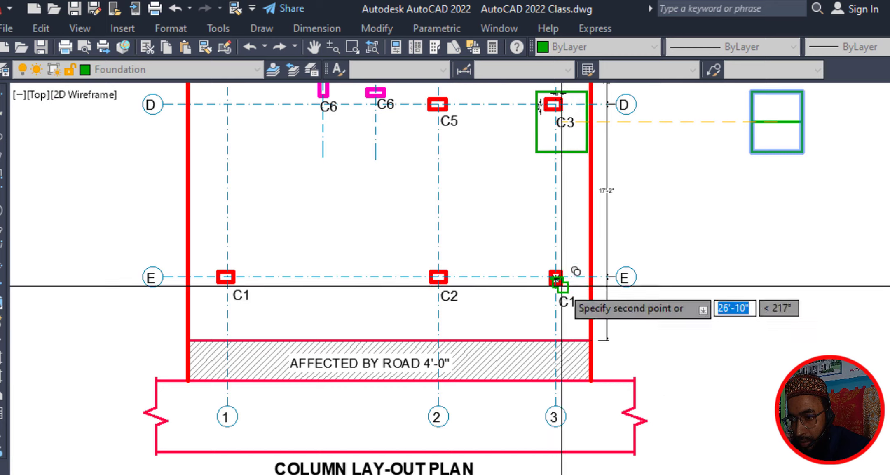
{"action": "left_click", "coordinate": [519, 247]}
{"action": "key", "text": "Return"}
- Delete the green helper line inside the column at grid E-3
{"action": "scroll", "coordinate": [576, 326], "scroll_direction": "down", "scroll_amount": 3}
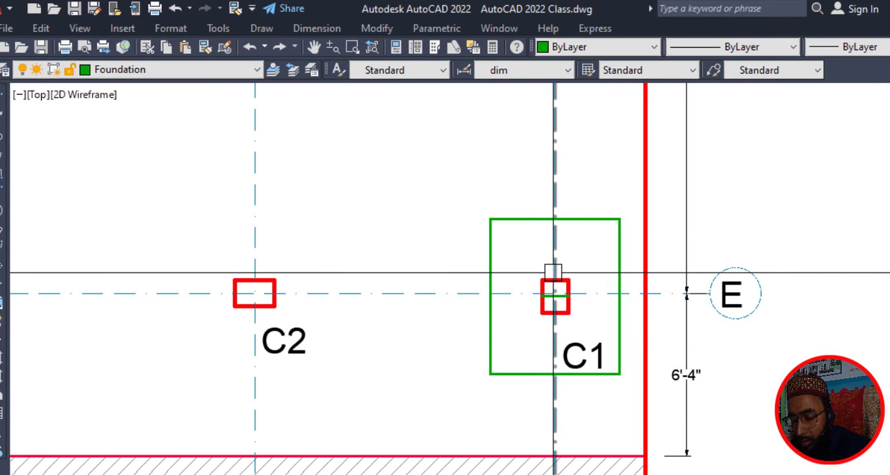
{"action": "scroll", "coordinate": [554, 271], "scroll_direction": "up", "scroll_amount": 3}
{"action": "scroll", "coordinate": [635, 206], "scroll_direction": "down", "scroll_amount": 2}
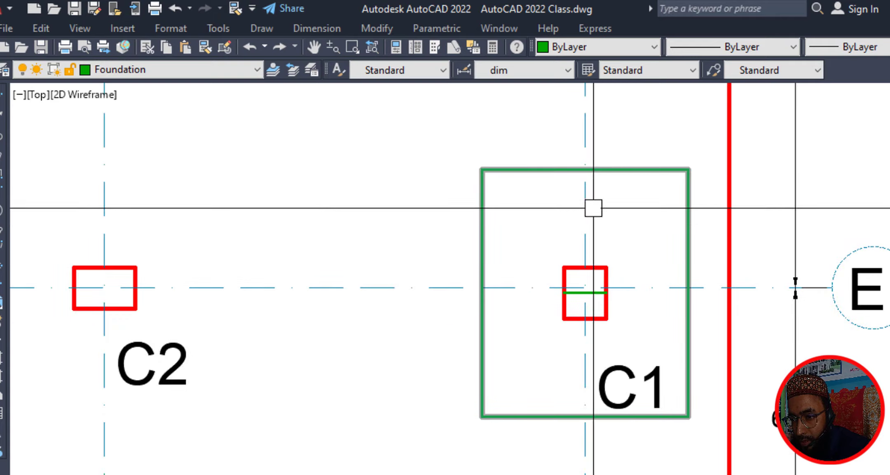
{"action": "scroll", "coordinate": [618, 284], "scroll_direction": "up", "scroll_amount": 2}
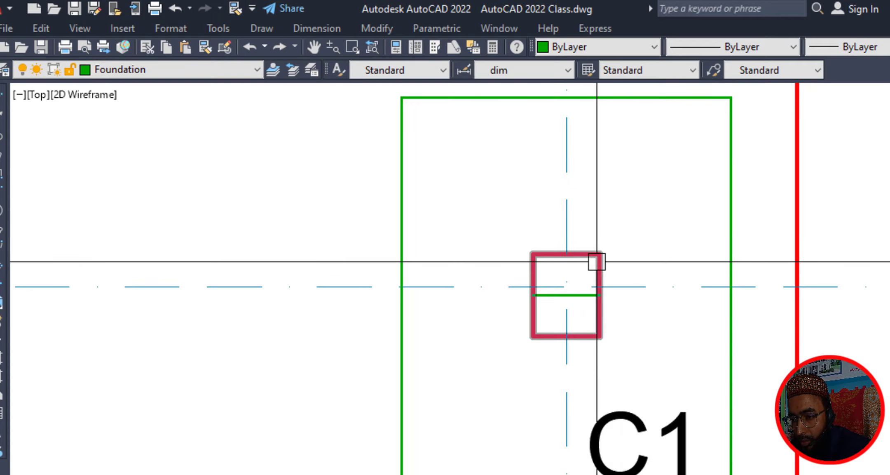
{"action": "left_click", "coordinate": [592, 301]}
{"action": "scroll", "coordinate": [592, 300], "scroll_direction": "down", "scroll_amount": 2}
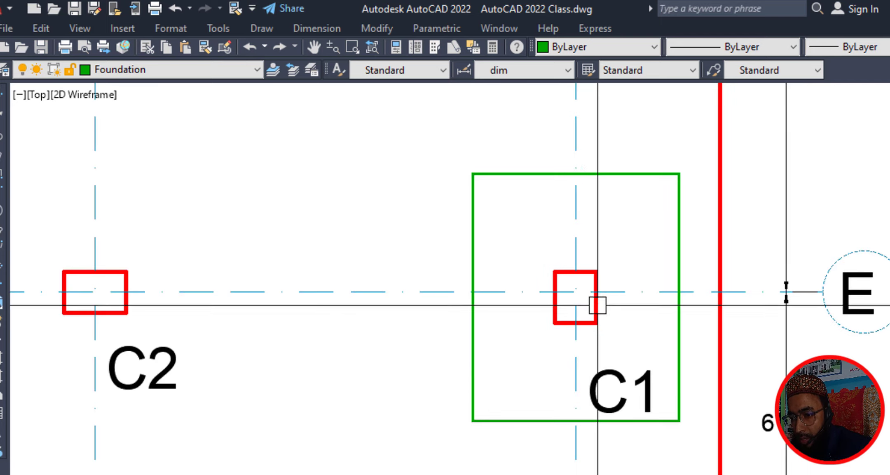
- Change the C1 label inside the footing at grid E-3 to F1
{"action": "left_click", "coordinate": [626, 383]}
{"action": "double_click", "coordinate": [626, 383]}
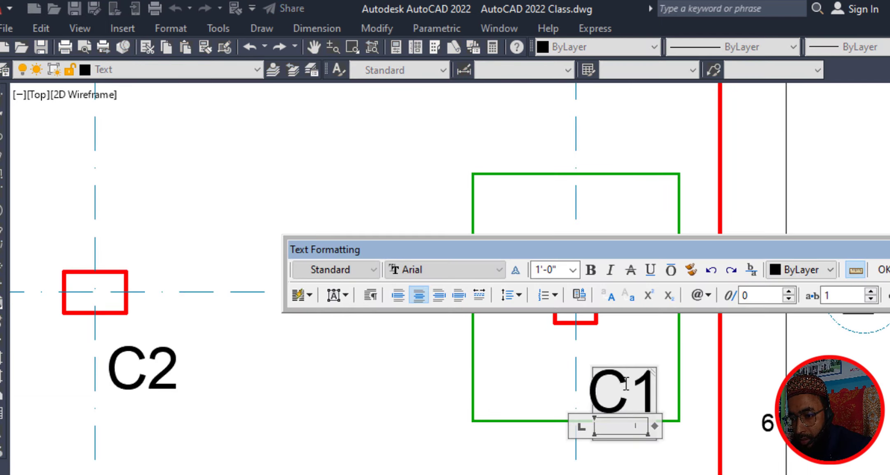
{"action": "left_click_drag", "start_coordinate": [633, 389], "coordinate": [589, 397]}
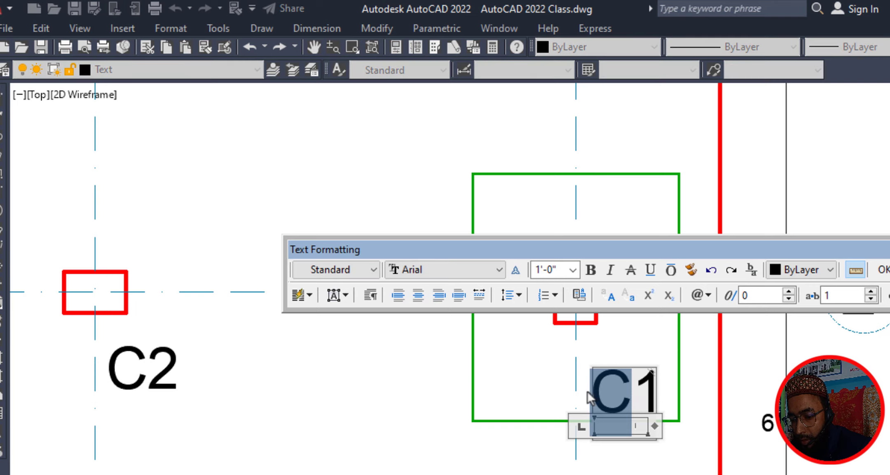
{"action": "type", "text": "F"}
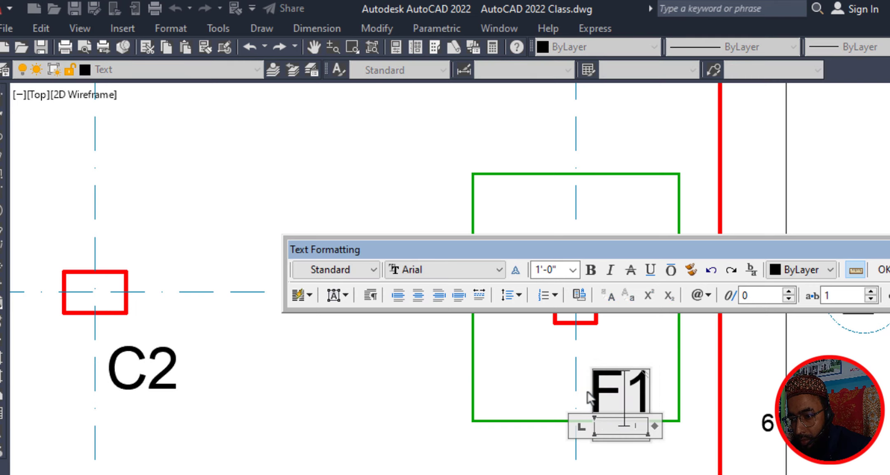
{"action": "left_click", "coordinate": [882, 273]}
- Erase the C1 label of the column at grid E-1
{"action": "scroll", "coordinate": [679, 333], "scroll_direction": "down", "scroll_amount": 4}
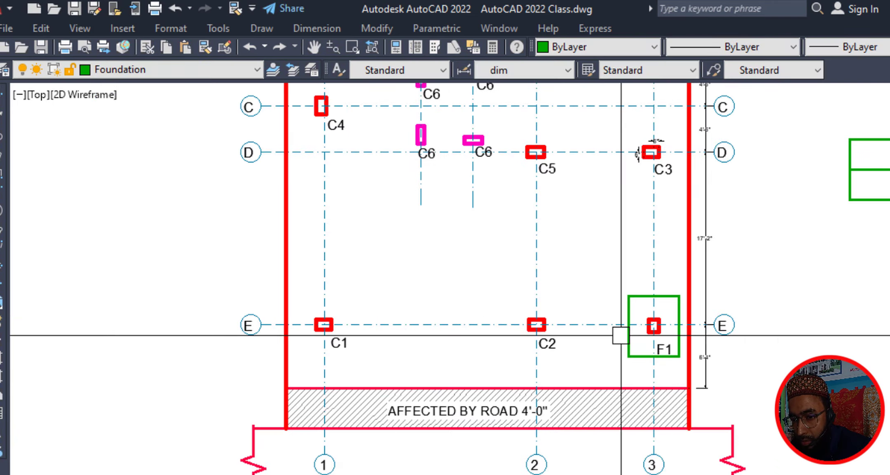
{"action": "scroll", "coordinate": [348, 333], "scroll_direction": "up", "scroll_amount": 4}
{"action": "left_click", "coordinate": [346, 333]}
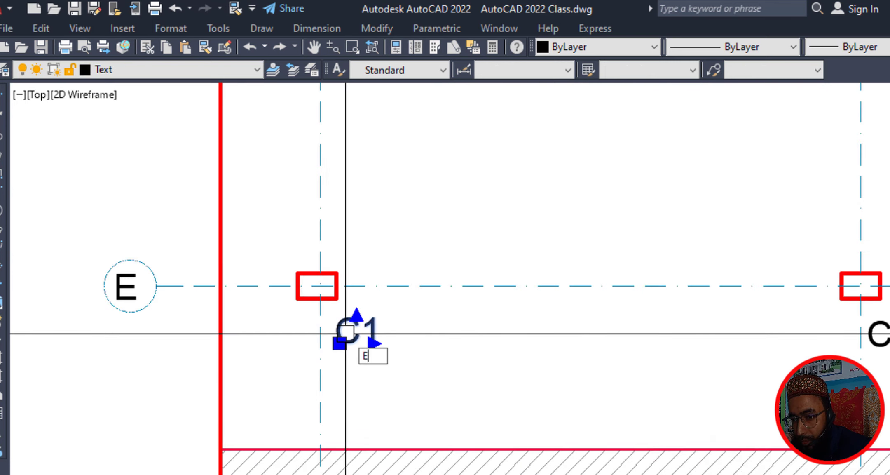
{"action": "type", "text": "E"}
{"action": "key", "text": "Return"}
- Delete the C1 labels of the columns at grids A-1 and A-3
{"action": "scroll", "coordinate": [347, 371], "scroll_direction": "down", "scroll_amount": 5}
{"action": "scroll", "coordinate": [469, 224], "scroll_direction": "up", "scroll_amount": 3}
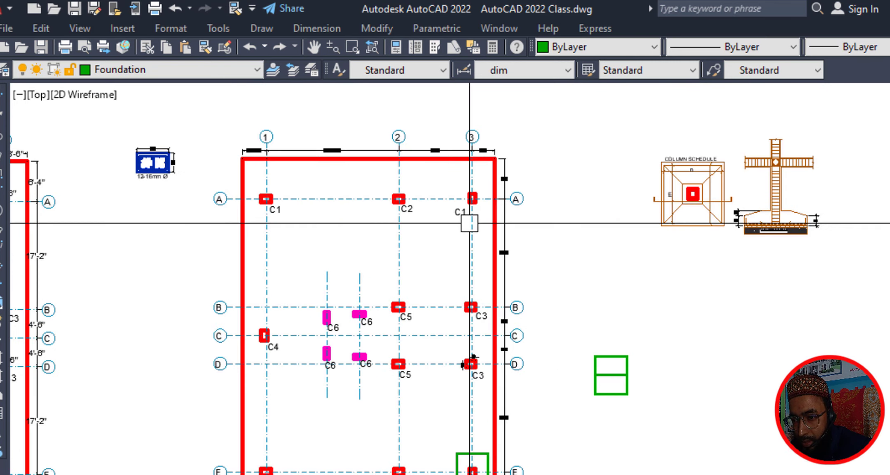
{"action": "left_click", "coordinate": [461, 212]}
{"action": "left_click", "coordinate": [287, 209]}
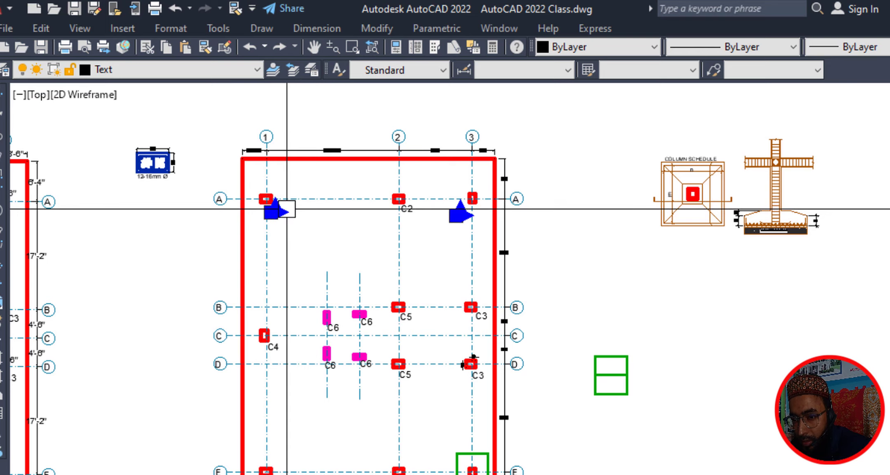
{"action": "key", "text": "Delete"}
{"action": "scroll", "coordinate": [482, 469], "scroll_direction": "up", "scroll_amount": 4}
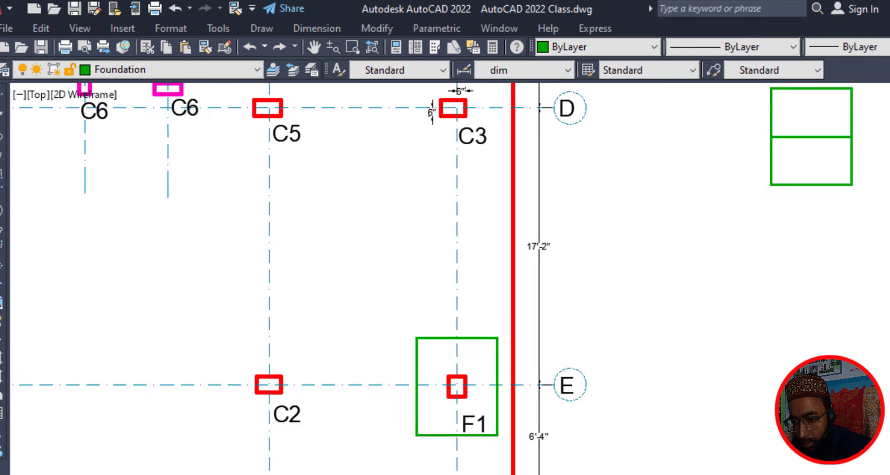
- Copy the footing and its F1 label from grid E-3 to the column at grid A-3, using the column's lower corner as base point
{"action": "scroll", "coordinate": [503, 416], "scroll_direction": "up", "scroll_amount": 2}
{"action": "left_click_drag", "start_coordinate": [513, 372], "coordinate": [455, 316]}
{"action": "type", "text": "CO"}
{"action": "key", "text": "Return"}
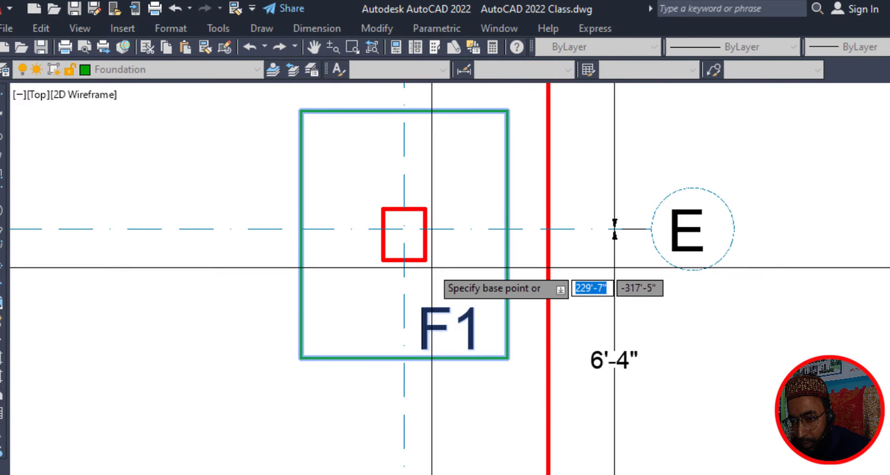
{"action": "left_click", "coordinate": [425, 259]}
{"action": "scroll", "coordinate": [447, 244], "scroll_direction": "down", "scroll_amount": 6}
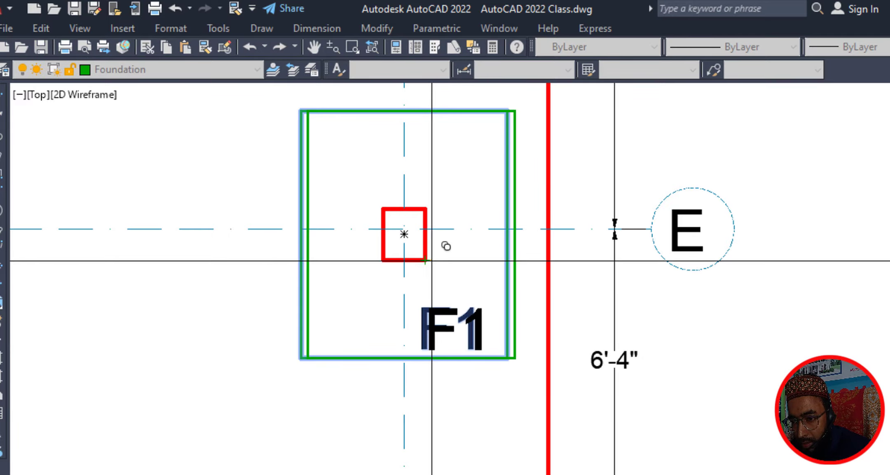
{"action": "middle_click_drag", "start_coordinate": [499, 141], "coordinate": [501, 268]}
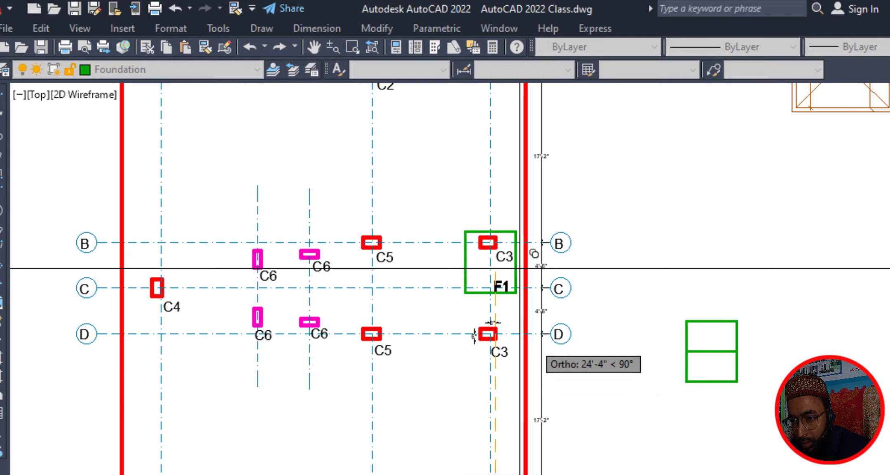
{"action": "scroll", "coordinate": [515, 329], "scroll_direction": "down", "scroll_amount": 2}
{"action": "scroll", "coordinate": [507, 219], "scroll_direction": "up", "scroll_amount": 8}
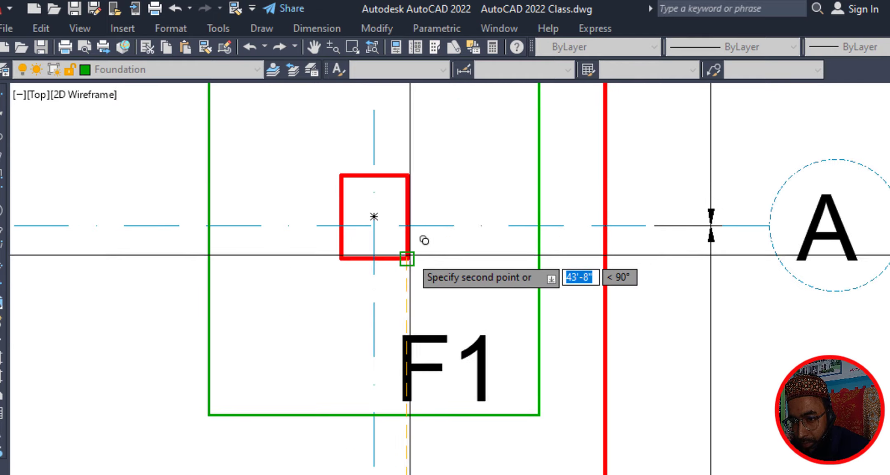
{"action": "scroll", "coordinate": [461, 340], "scroll_direction": "down", "scroll_amount": 5}
{"action": "key", "text": "Escape"}
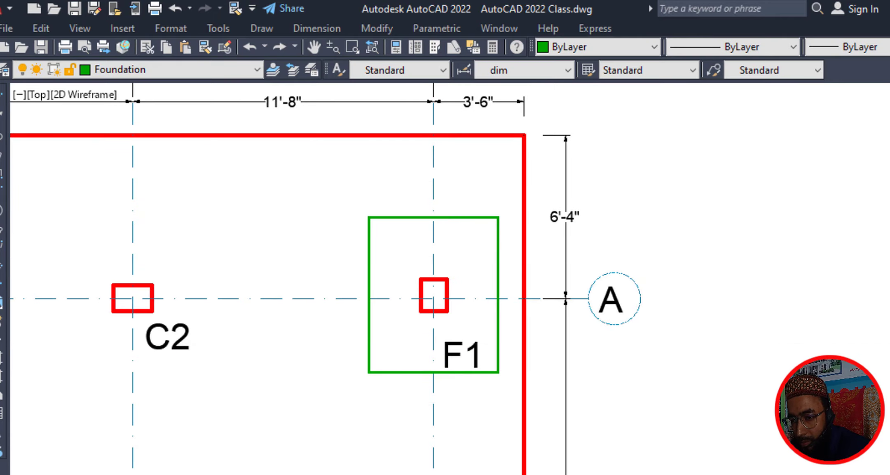
- Examine the closely spaced C3, C5 and C6 columns between grids B and D to see which could share a footing
{"action": "scroll", "coordinate": [580, 219], "scroll_direction": "down", "scroll_amount": 5}
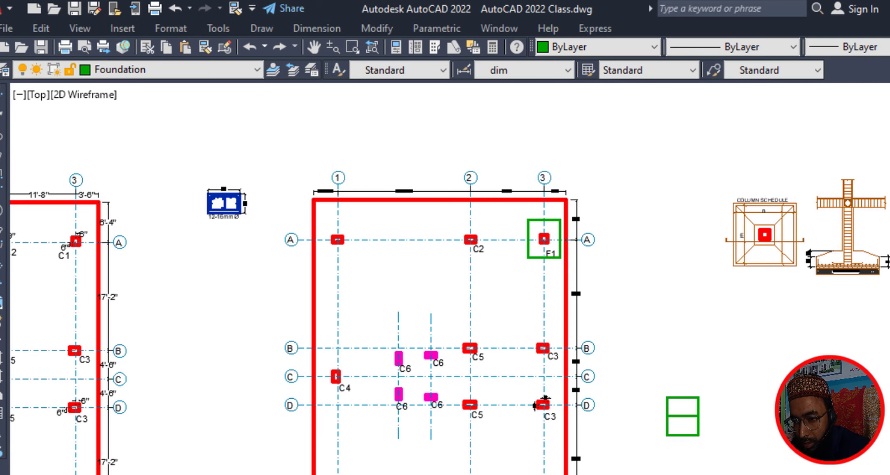
{"action": "scroll", "coordinate": [505, 442], "scroll_direction": "up", "scroll_amount": 2}
{"action": "scroll", "coordinate": [563, 234], "scroll_direction": "down", "scroll_amount": 2}
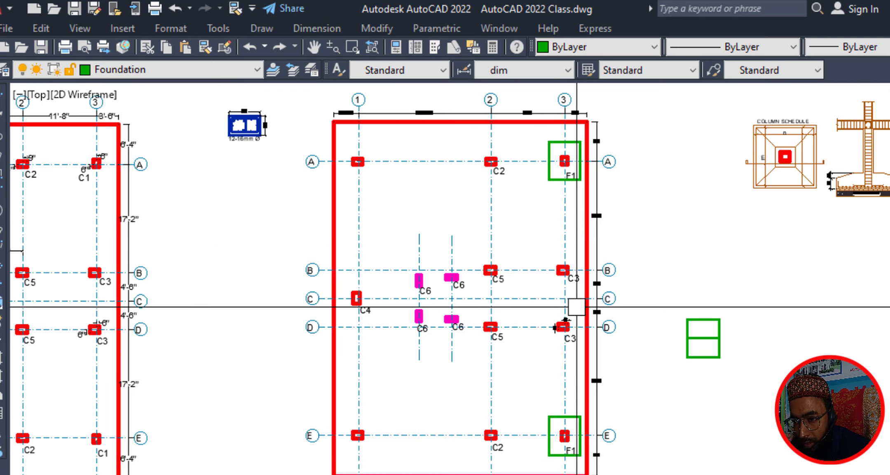
{"action": "scroll", "coordinate": [574, 313], "scroll_direction": "up", "scroll_amount": 2}
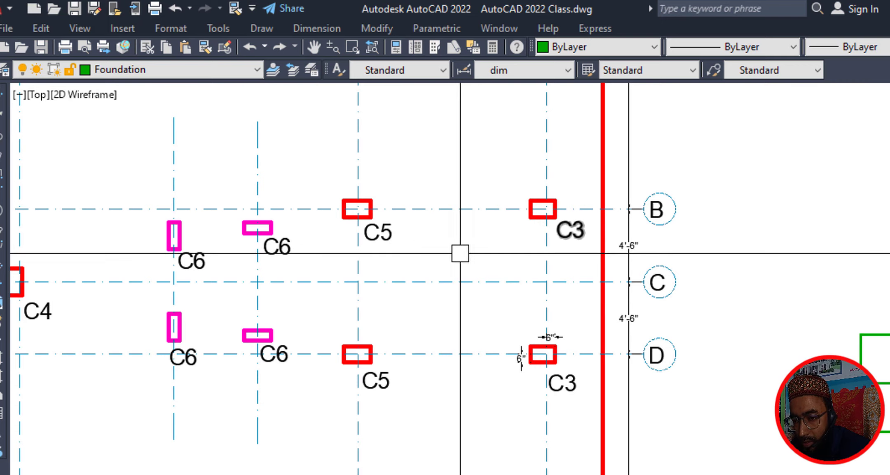
{"action": "middle_click_drag", "start_coordinate": [229, 262], "coordinate": [346, 282]}
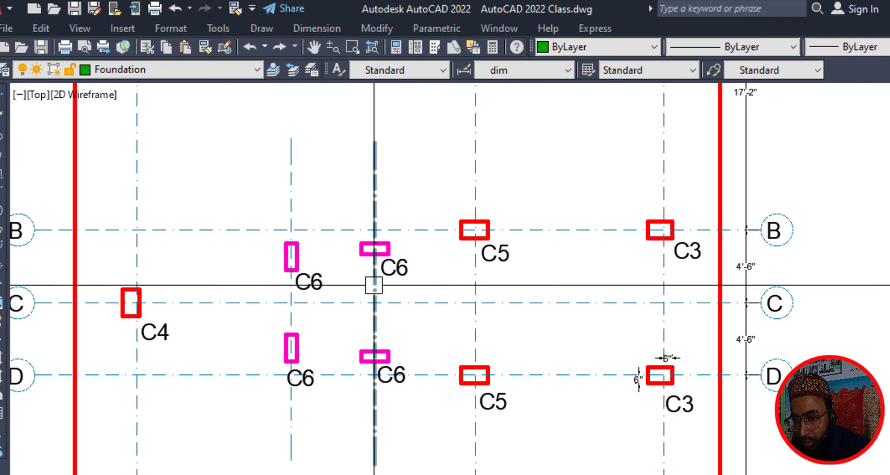
{"action": "left_click", "coordinate": [259, 202]}
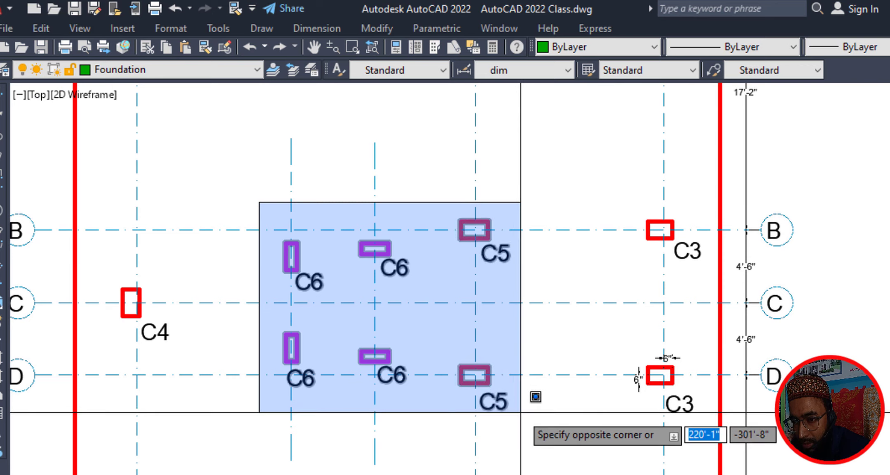
{"action": "left_click", "coordinate": [240, 269]}
{"action": "key", "text": "Escape"}
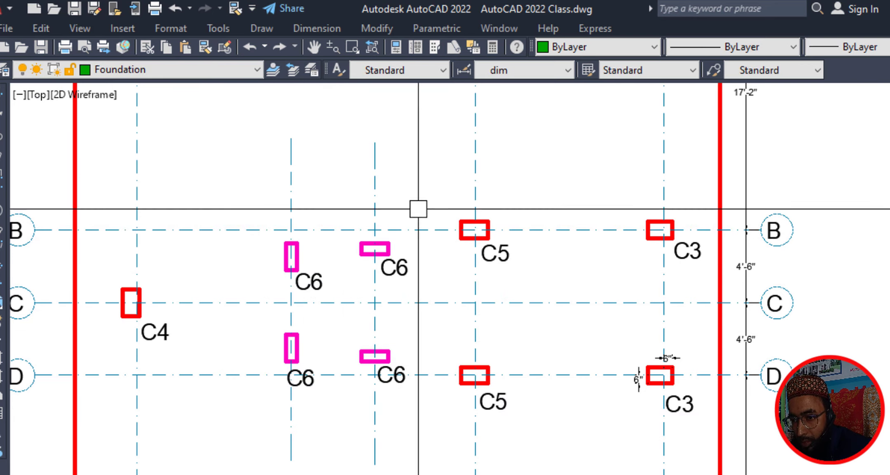
{"action": "left_click", "coordinate": [420, 196]}
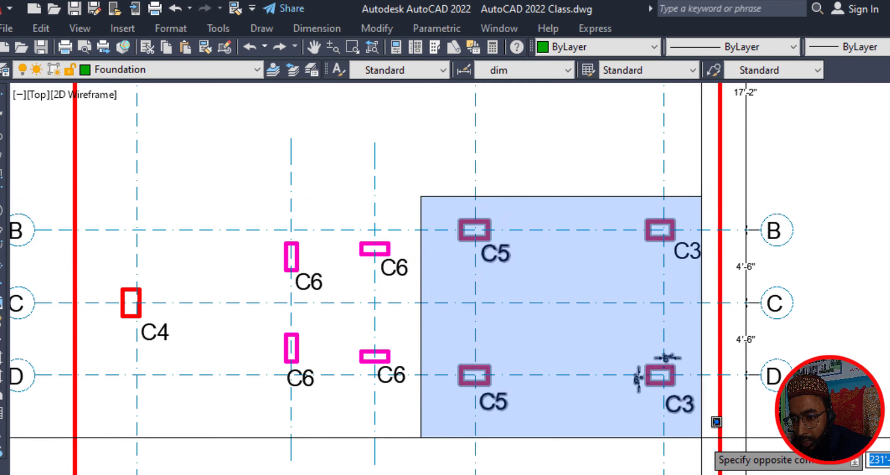
{"action": "key", "text": "Escape"}
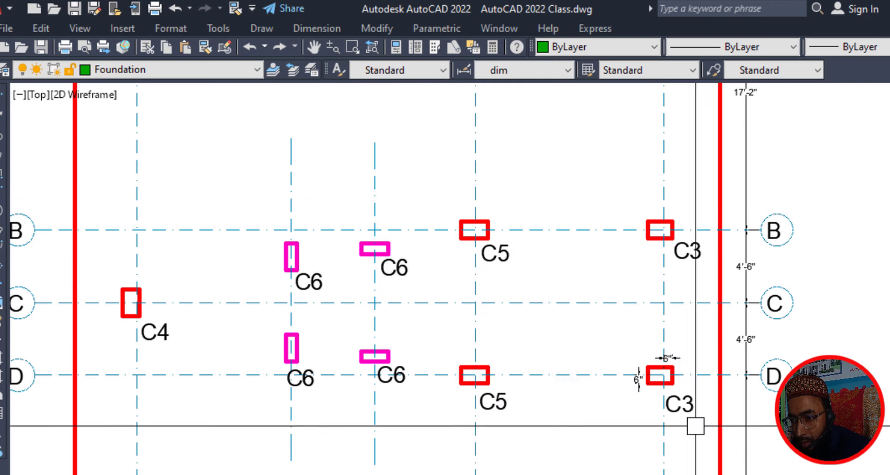
{"action": "left_click", "coordinate": [572, 166]}
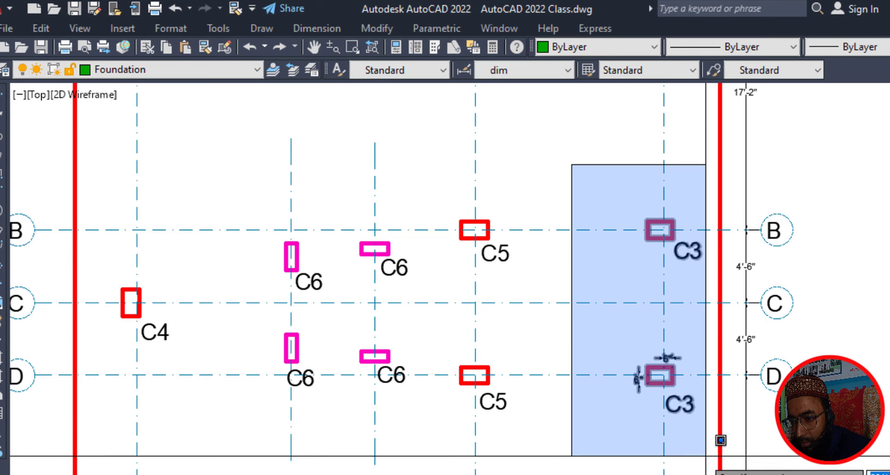
{"action": "key", "text": "Escape"}
{"action": "left_click", "coordinate": [576, 193]}
{"action": "key", "text": "Escape"}
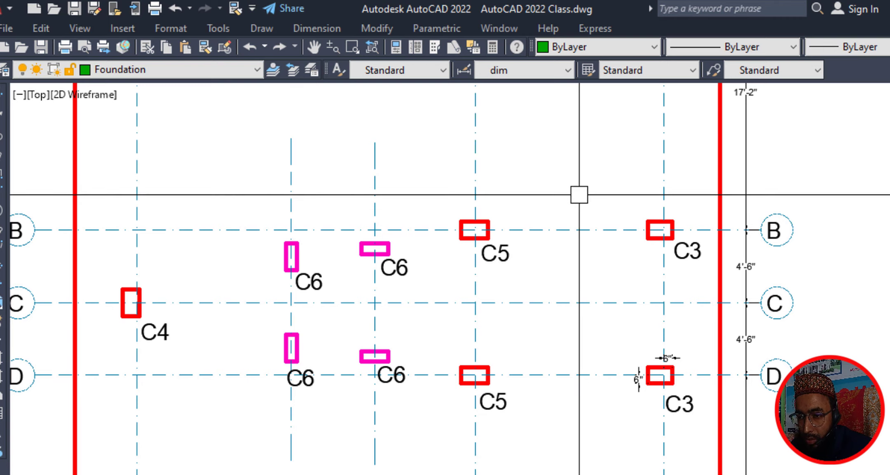
{"action": "scroll", "coordinate": [567, 203], "scroll_direction": "down", "scroll_amount": 2}
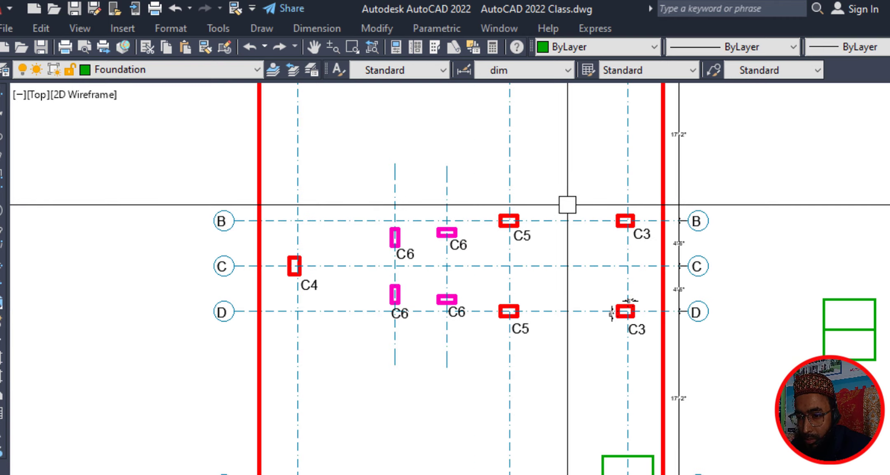
{"action": "scroll", "coordinate": [542, 337], "scroll_direction": "down", "scroll_amount": 2}
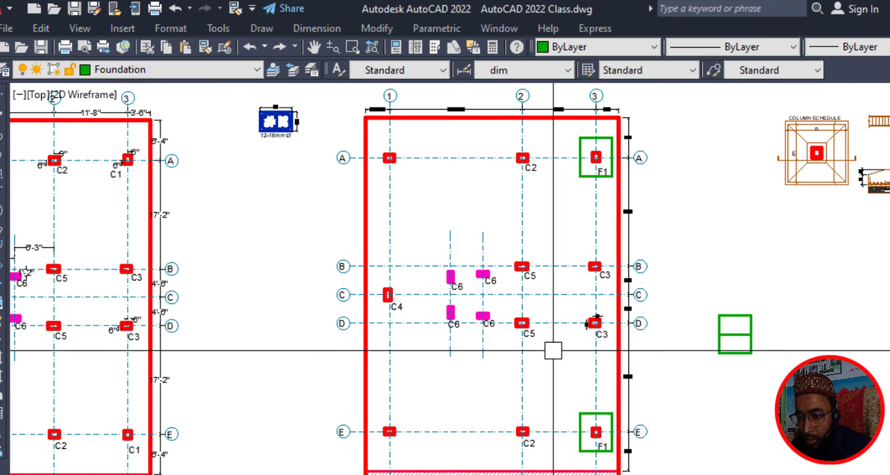
- Draw a tall footing rectangle 6' wide in the empty space beside grids B to D
{"action": "scroll", "coordinate": [552, 290], "scroll_direction": "up", "scroll_amount": 2}
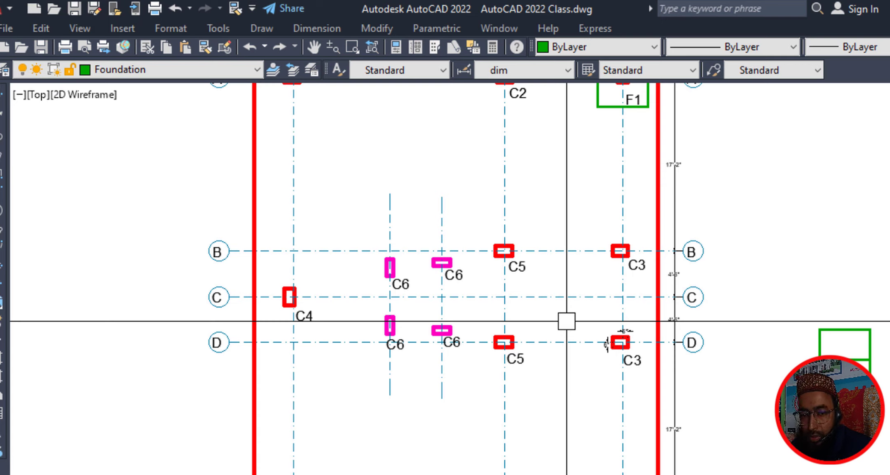
{"action": "scroll", "coordinate": [567, 320], "scroll_direction": "up", "scroll_amount": 2}
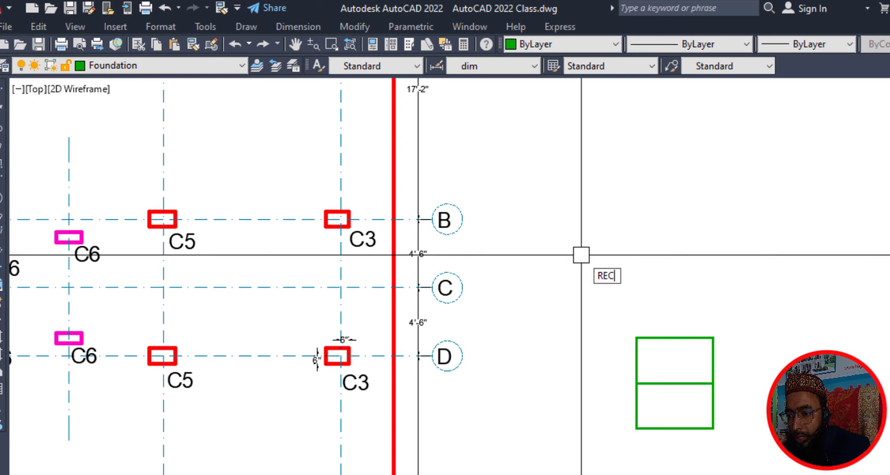
{"action": "key", "text": "Return"}
{"action": "left_click", "coordinate": [522, 190]}
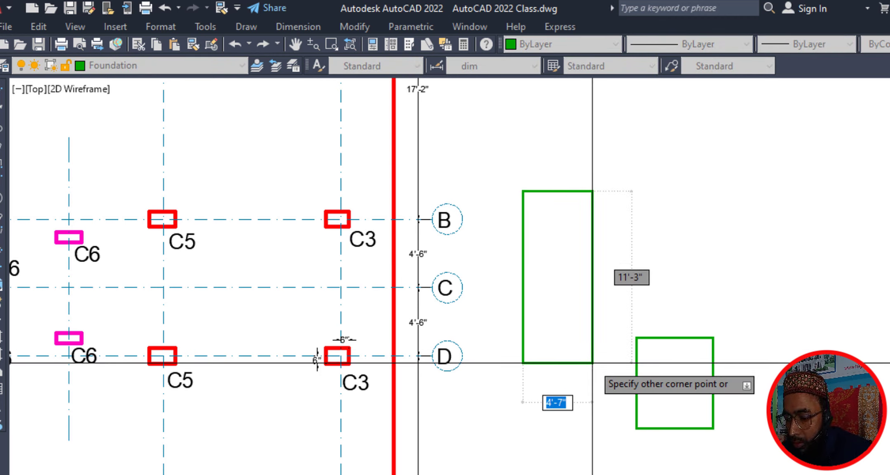
{"action": "type", "text": ","}
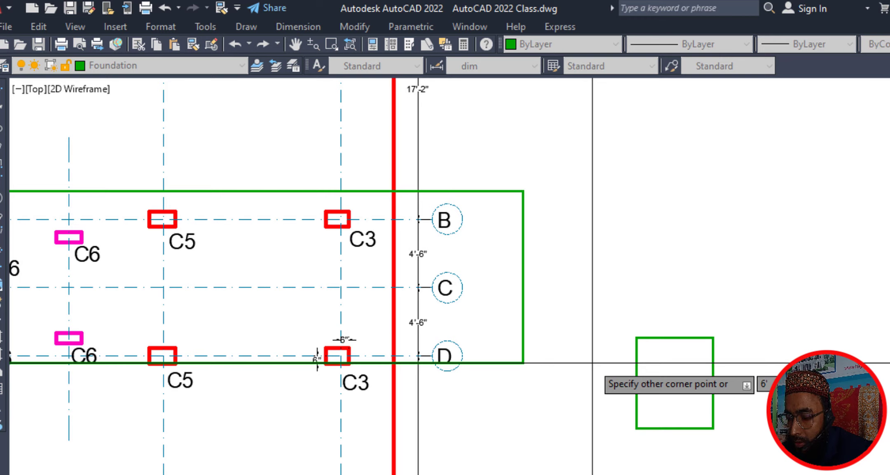
{"action": "key", "text": "Return"}
- Move the tall footing rectangle straight down until it stands level with the two C3 columns
{"action": "scroll", "coordinate": [592, 363], "scroll_direction": "down", "scroll_amount": 2}
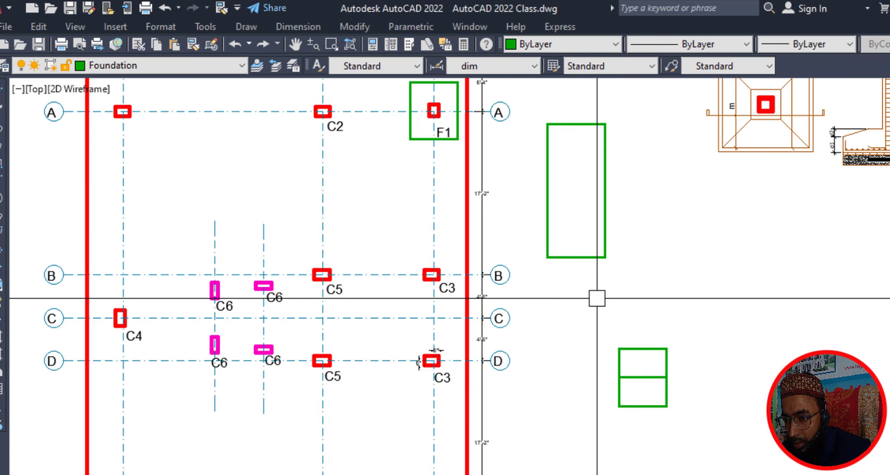
{"action": "left_click", "coordinate": [597, 242]}
{"action": "key", "text": "Return"}
{"action": "left_click", "coordinate": [596, 242]}
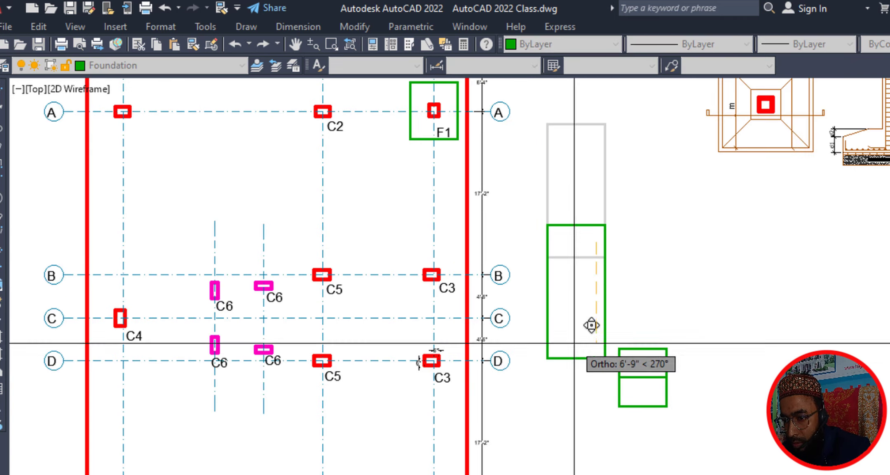
{"action": "left_click", "coordinate": [582, 366]}
- Draw a vertical helper line between the facing outer corners of the C3 columns at grids B-3 and D-3
{"action": "scroll", "coordinate": [515, 352], "scroll_direction": "up", "scroll_amount": 2}
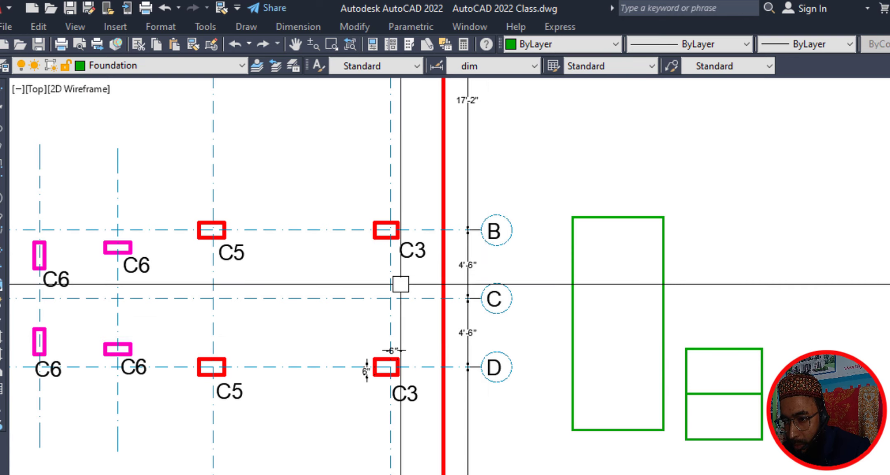
{"action": "key", "text": "Return"}
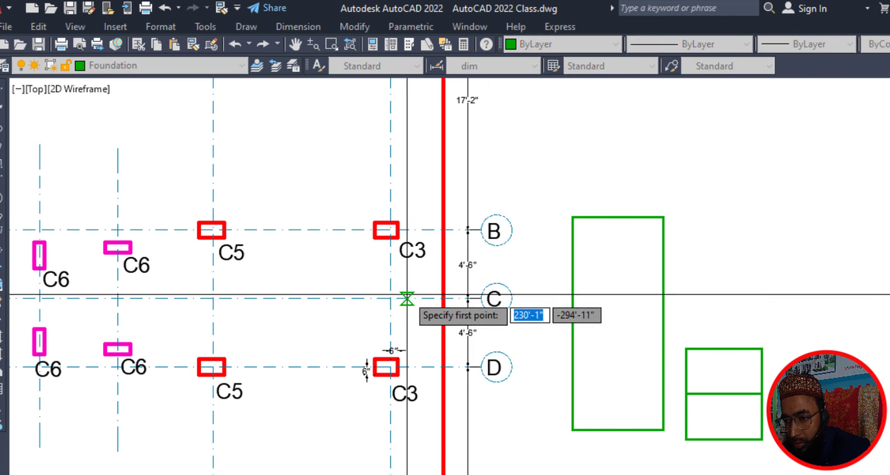
{"action": "scroll", "coordinate": [401, 264], "scroll_direction": "up", "scroll_amount": 2}
{"action": "left_click", "coordinate": [396, 221]}
{"action": "left_click", "coordinate": [396, 414]}
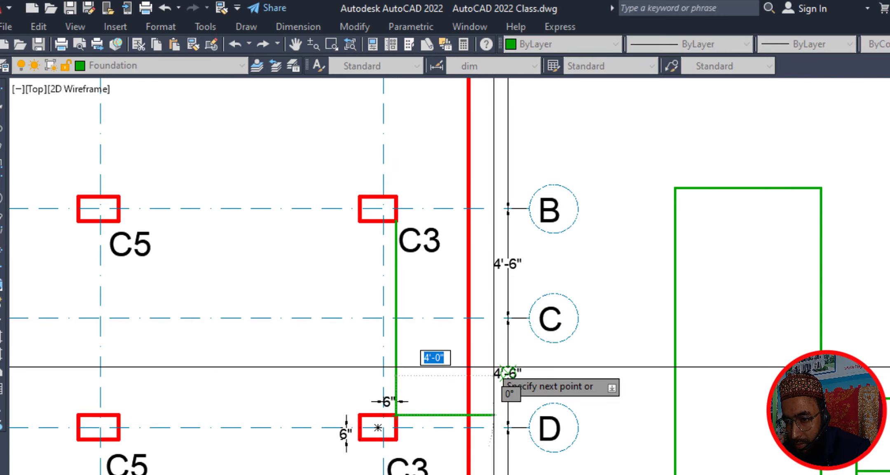
{"action": "key", "text": "Escape"}
- Move the helper line from the column corner to the midpoint of the upper C3 column's lower edge
{"action": "left_click", "coordinate": [396, 282]}
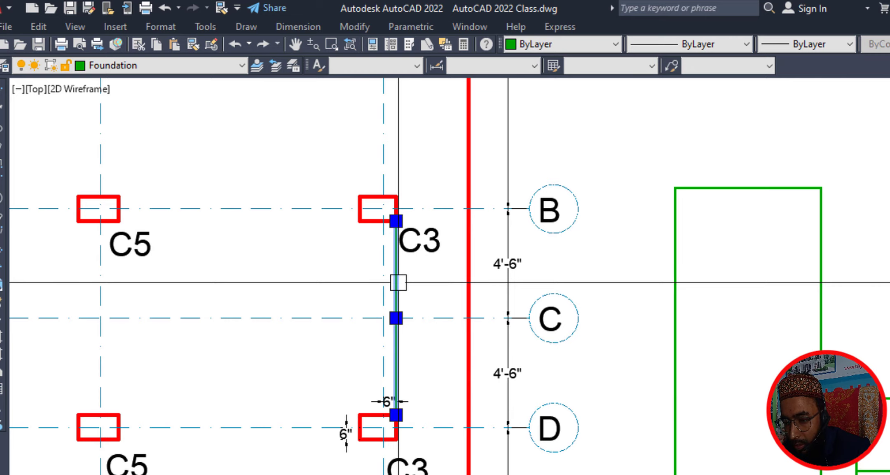
{"action": "type", "text": "co"}
{"action": "key", "text": "Return"}
{"action": "scroll", "coordinate": [402, 233], "scroll_direction": "up", "scroll_amount": 4}
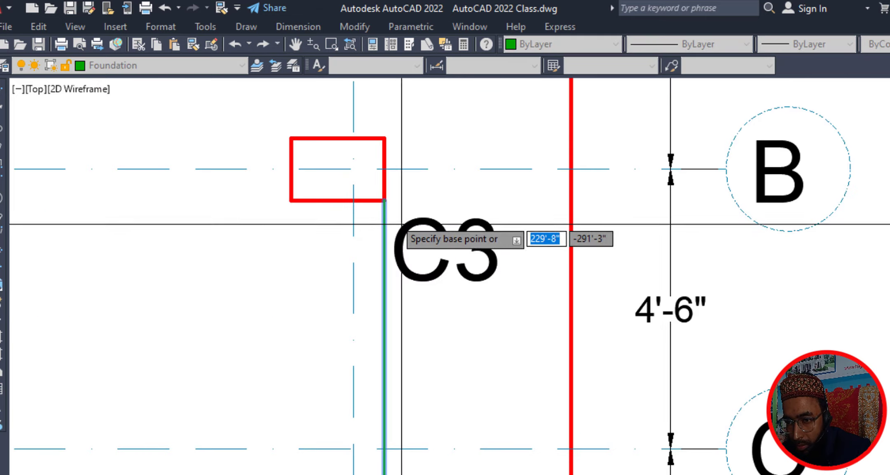
{"action": "left_click", "coordinate": [385, 201]}
{"action": "left_click", "coordinate": [340, 197]}
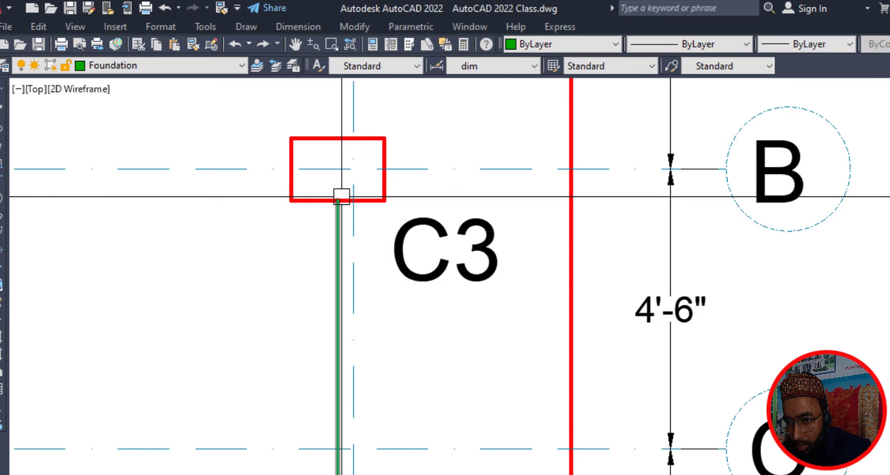
- Draw a vertical centre line through the tall footing rectangle between the midpoints of its short edges
{"action": "scroll", "coordinate": [350, 195], "scroll_direction": "down", "scroll_amount": 5}
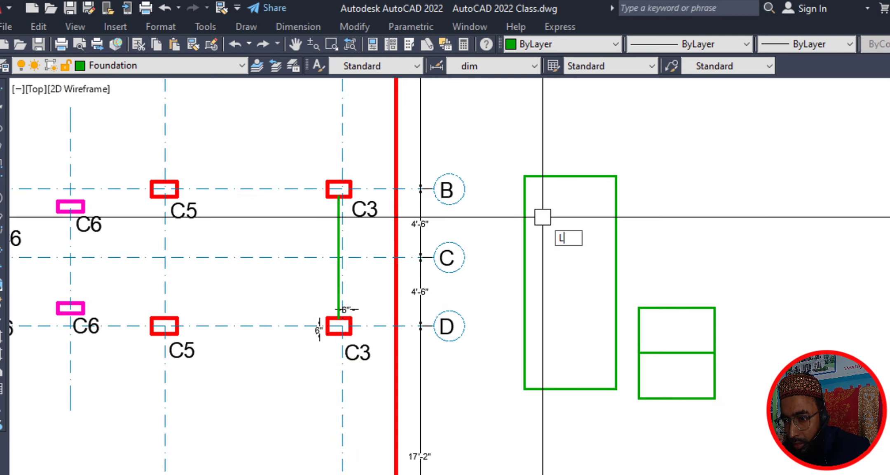
{"action": "key", "text": "Return"}
{"action": "left_click", "coordinate": [570, 176]}
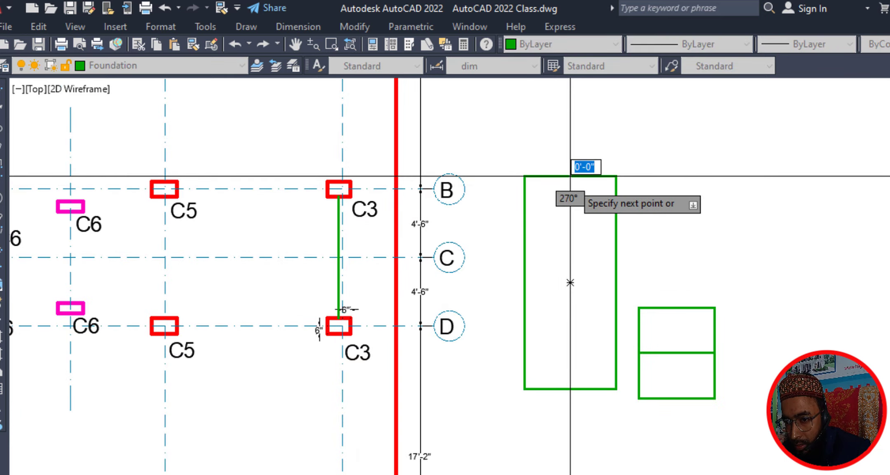
{"action": "left_click", "coordinate": [570, 389]}
{"action": "key", "text": "Return"}
- Copy the tall footing rectangle from its centre onto the helper line's midpoint between the C3 columns, and remove that helper line
{"action": "left_click", "coordinate": [617, 295]}
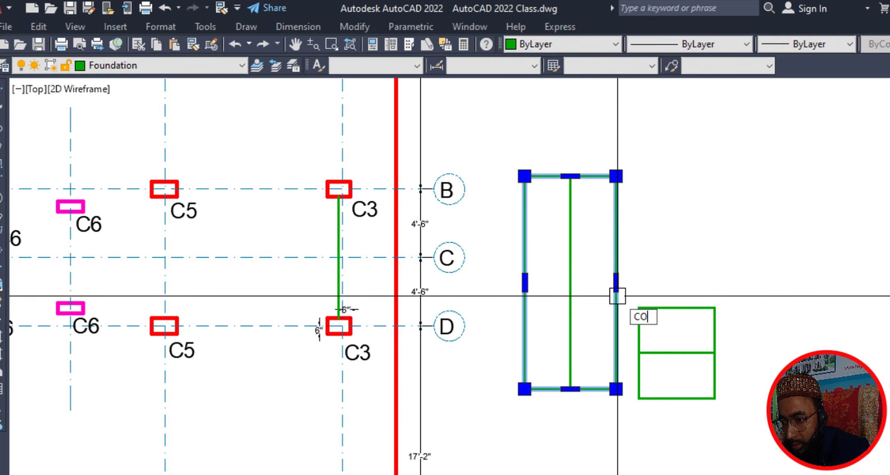
{"action": "type", "text": "CO"}
{"action": "key", "text": "Return"}
{"action": "left_click", "coordinate": [570, 282]}
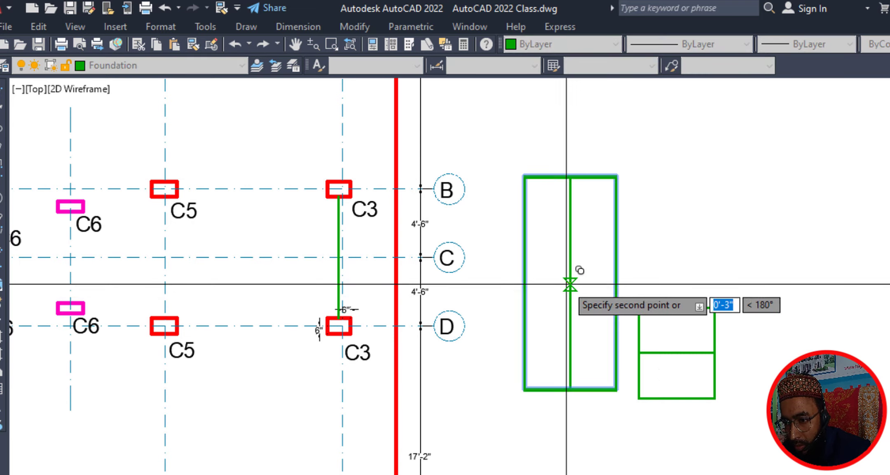
{"action": "left_click", "coordinate": [338, 257]}
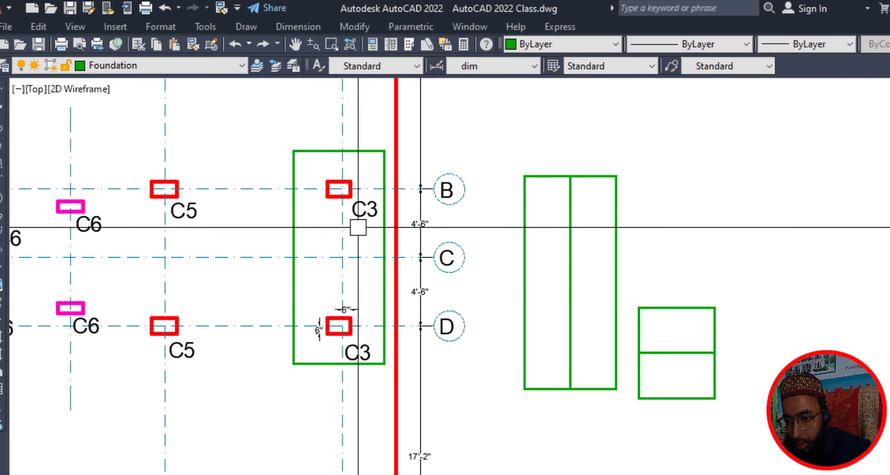
{"action": "scroll", "coordinate": [364, 218], "scroll_direction": "up", "scroll_amount": 2}
{"action": "scroll", "coordinate": [372, 257], "scroll_direction": "down", "scroll_amount": 2}
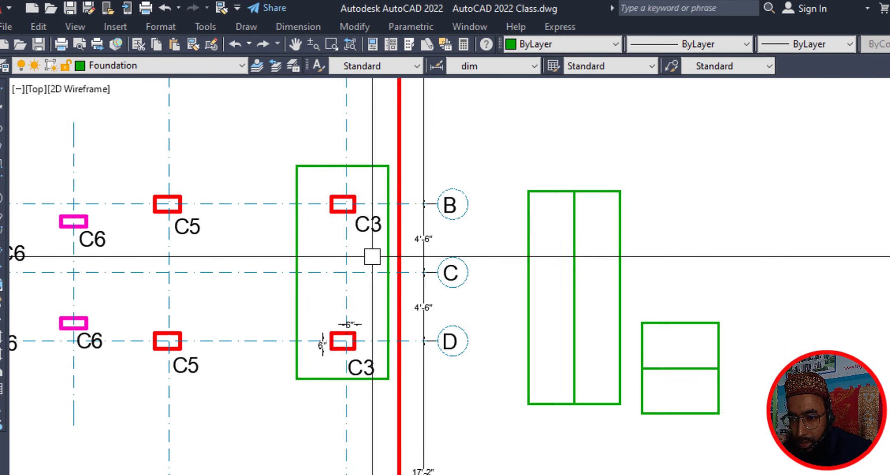
- Delete the two 6" offset dimensions beside the C3 column at grid D-3
{"action": "scroll", "coordinate": [350, 298], "scroll_direction": "up", "scroll_amount": 4}
{"action": "left_click", "coordinate": [346, 359]}
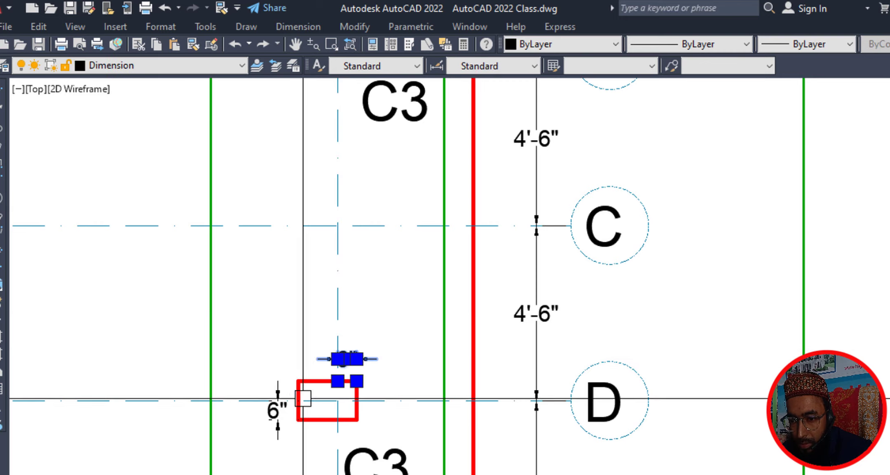
{"action": "key", "text": "Delete"}
- Change the C3 label under the column at grid B-3 to CF-1
{"action": "scroll", "coordinate": [313, 408], "scroll_direction": "down", "scroll_amount": 2}
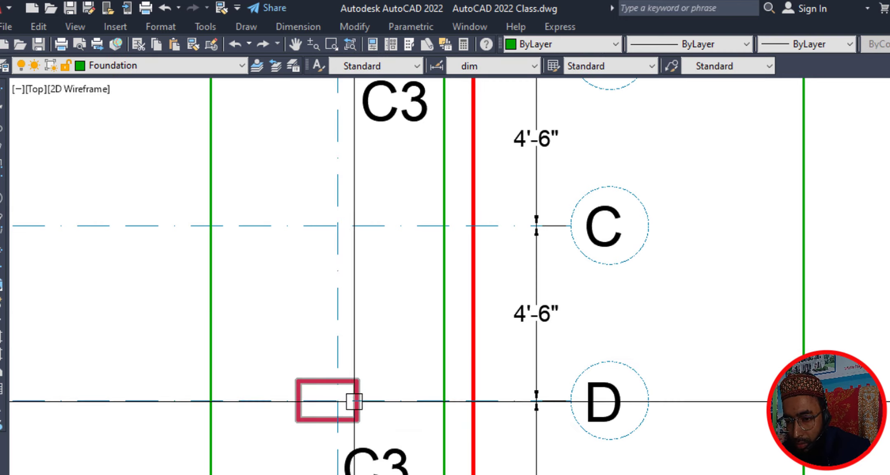
{"action": "left_click", "coordinate": [376, 214]}
{"action": "double_click", "coordinate": [377, 212]}
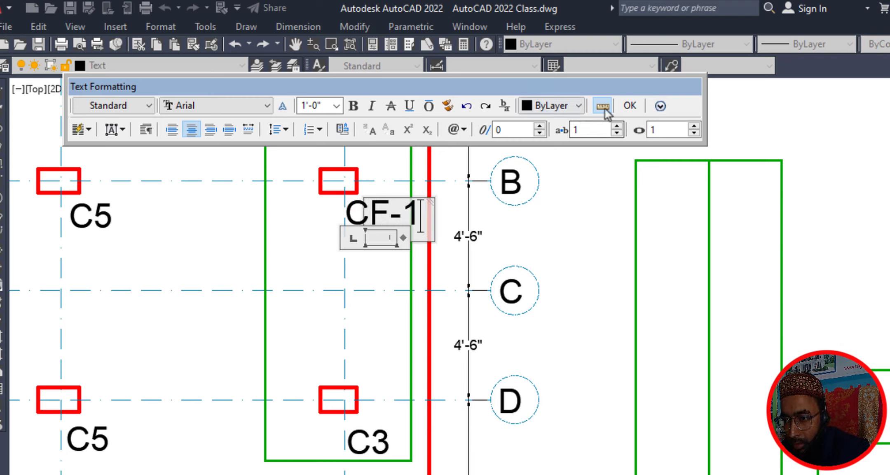
{"action": "left_click", "coordinate": [630, 105]}
- Move the CF-1 label down inside the combined footing, between grid lines C and D
{"action": "left_click", "coordinate": [387, 214]}
{"action": "type", "text": "m"}
{"action": "key", "text": "space"}
{"action": "left_click", "coordinate": [388, 214]}
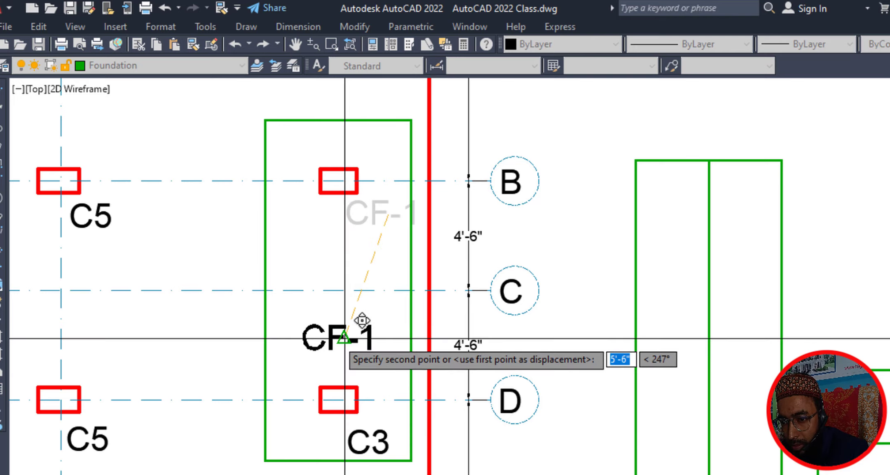
{"action": "left_click", "coordinate": [337, 334]}
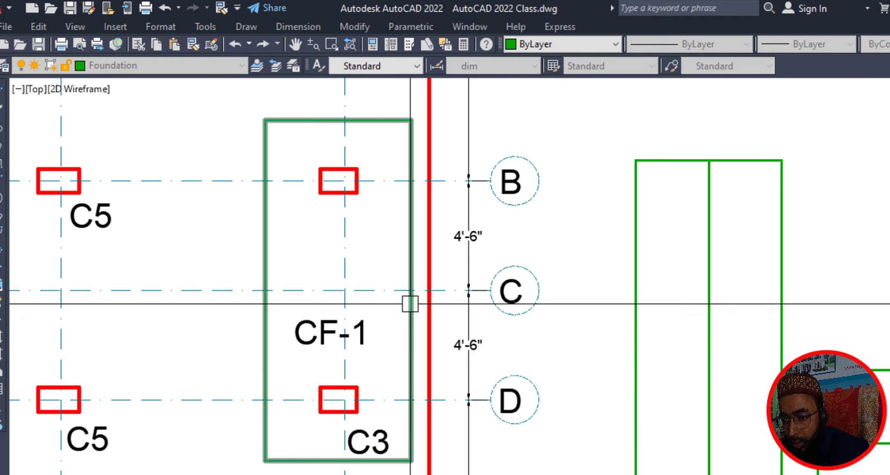
{"action": "scroll", "coordinate": [406, 299], "scroll_direction": "down", "scroll_amount": 2}
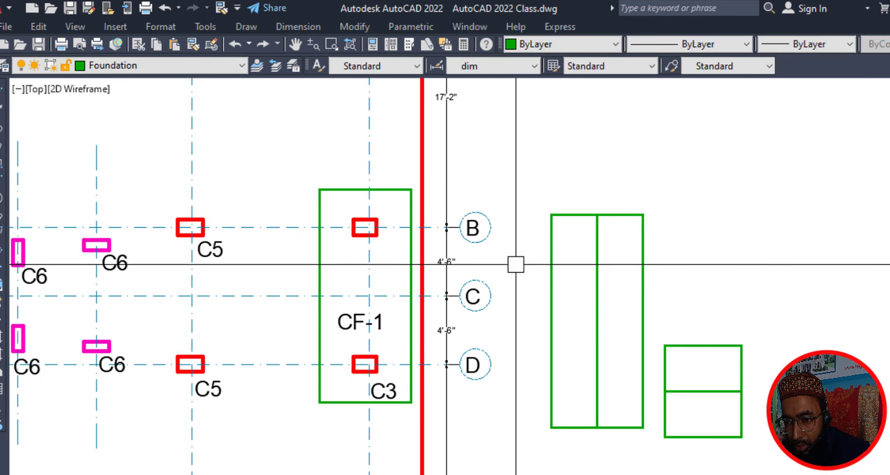
{"action": "scroll", "coordinate": [514, 261], "scroll_direction": "down", "scroll_amount": 2}
{"action": "scroll", "coordinate": [214, 248], "scroll_direction": "up", "scroll_amount": 2}
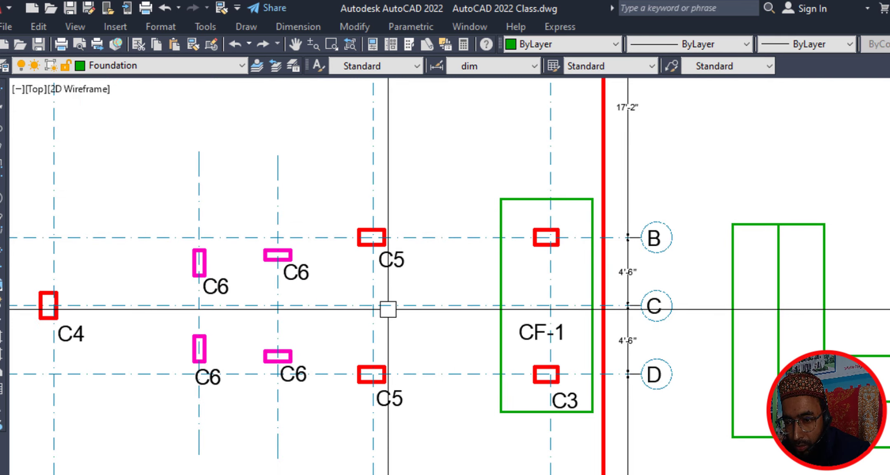
{"action": "left_click", "coordinate": [152, 203]}
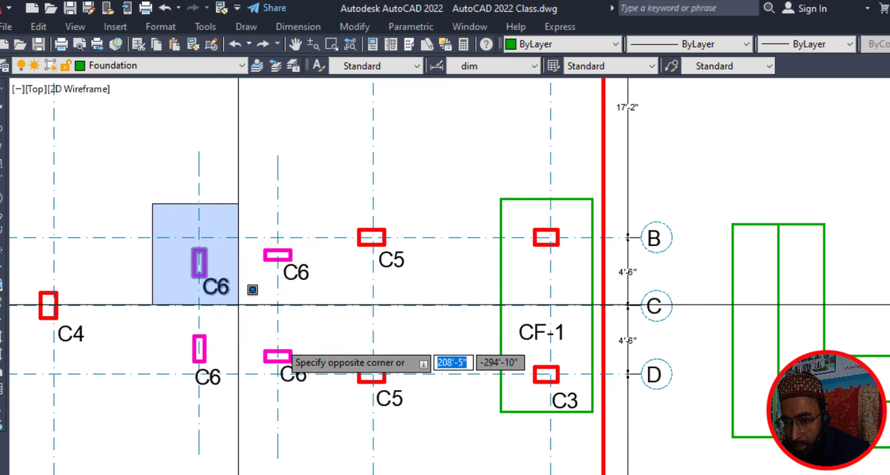
{"action": "left_click", "coordinate": [139, 206]}
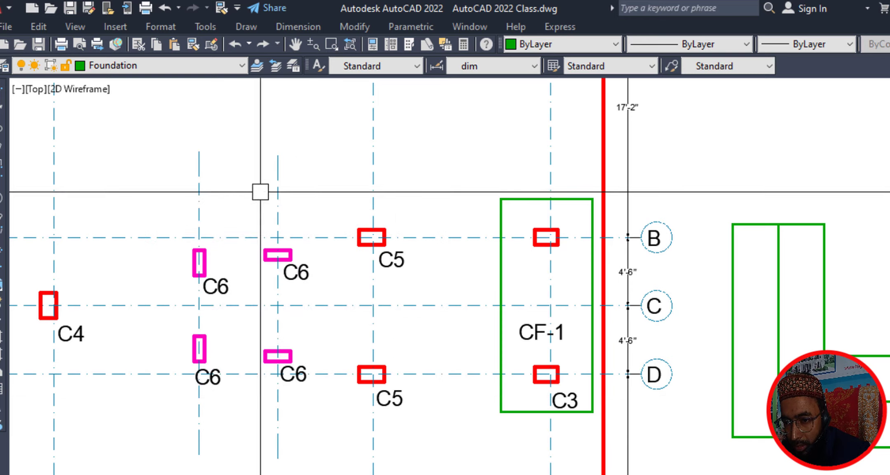
{"action": "left_click", "coordinate": [333, 178]}
{"action": "left_click", "coordinate": [347, 214]}
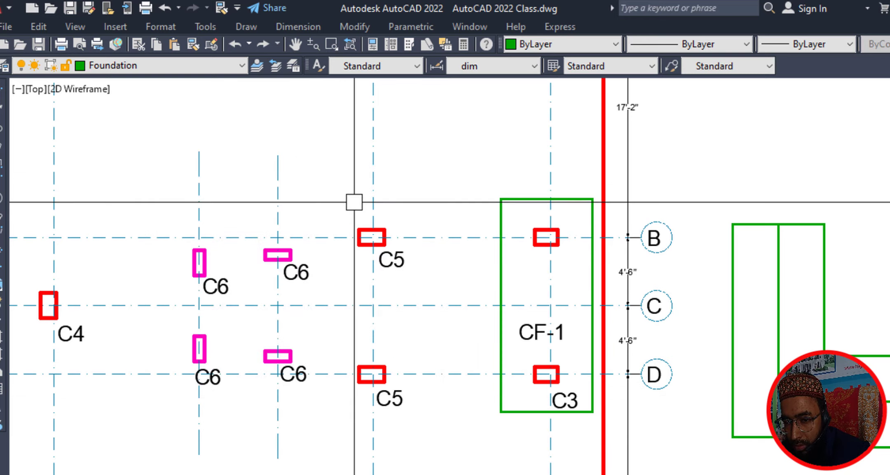
- Review the whole footing layout with its placed footings alongside the original column layout plan
{"action": "scroll", "coordinate": [355, 212], "scroll_direction": "down", "scroll_amount": 4}
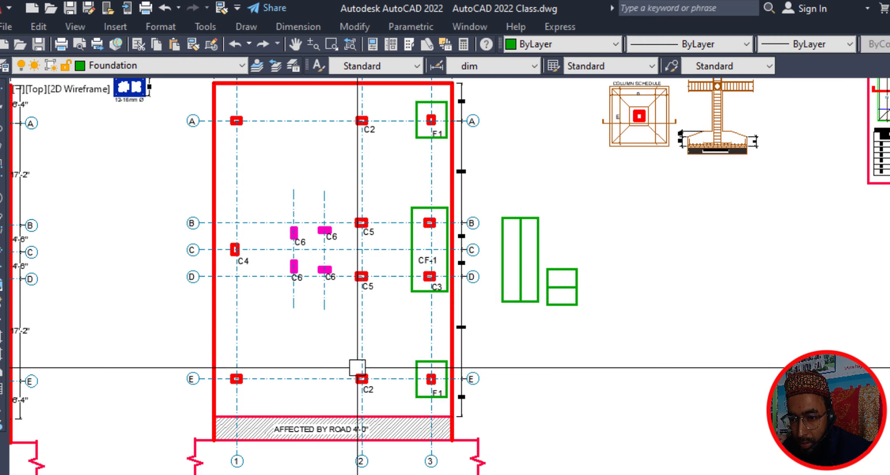
{"action": "scroll", "coordinate": [355, 265], "scroll_direction": "down", "scroll_amount": 2}
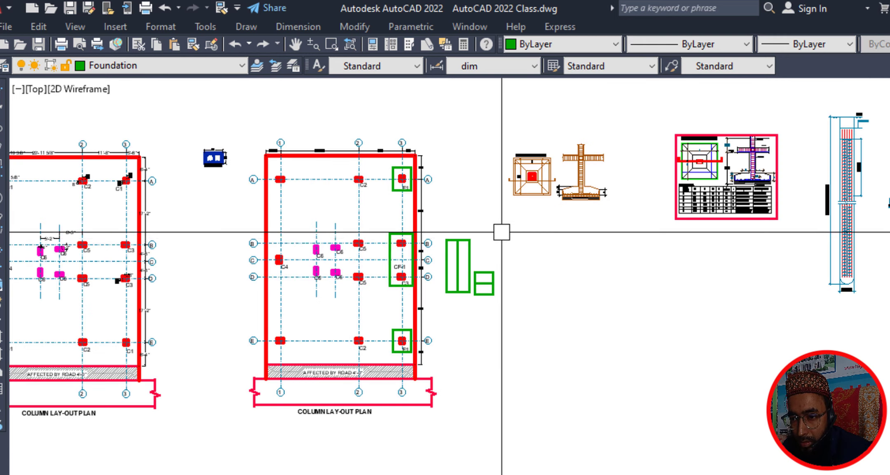
{"action": "scroll", "coordinate": [501, 232], "scroll_direction": "up", "scroll_amount": 2}
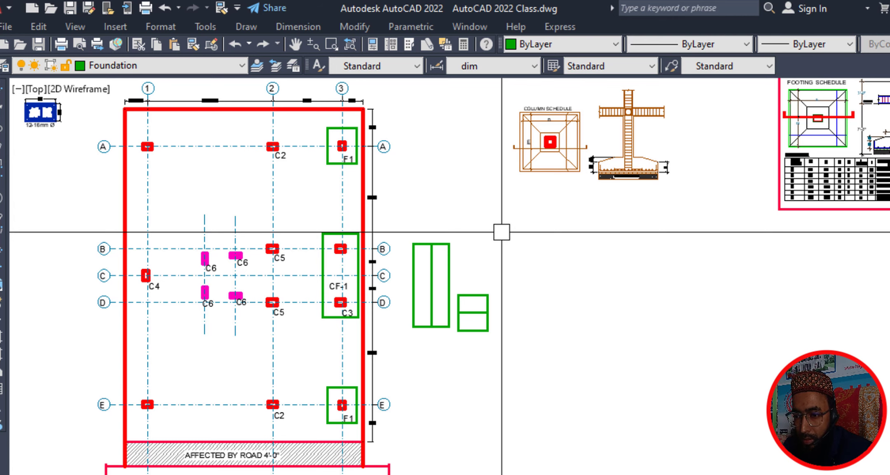
{"action": "scroll", "coordinate": [501, 232], "scroll_direction": "down", "scroll_amount": 2}
{"action": "scroll", "coordinate": [512, 238], "scroll_direction": "down", "scroll_amount": 1}
{"action": "scroll", "coordinate": [260, 264], "scroll_direction": "up", "scroll_amount": 1}
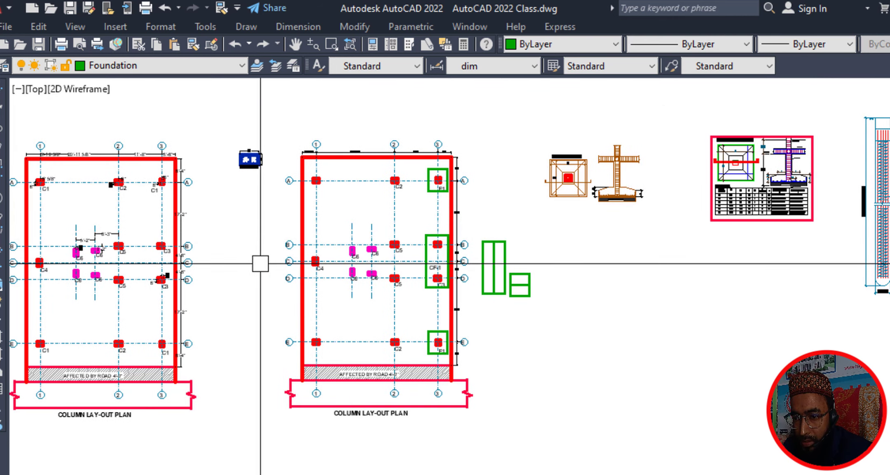
{"action": "scroll", "coordinate": [516, 278], "scroll_direction": "down", "scroll_amount": 1}
{"action": "scroll", "coordinate": [564, 278], "scroll_direction": "up", "scroll_amount": 1}
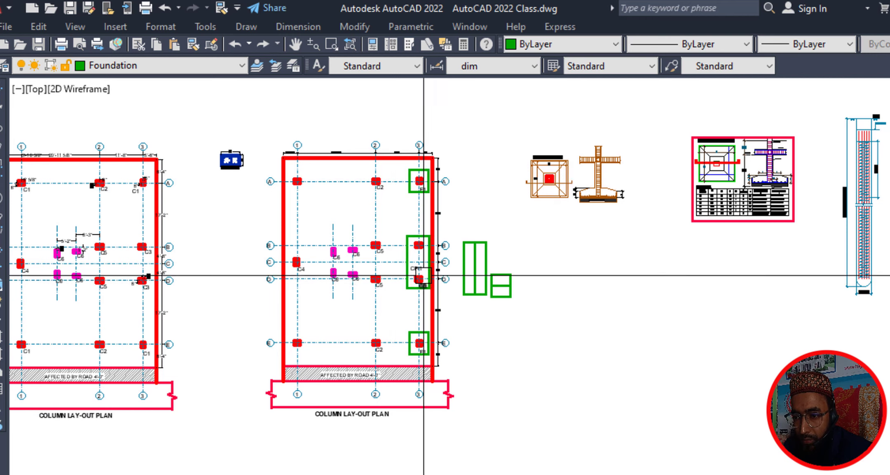
- Look through the other drawings in the file, including the pile cap and pile point layouts and the staircase plan
{"action": "mouse_move", "coordinate": [585, 269]}
{"action": "middle_mouse_down"}
{"action": "mouse_move", "coordinate": [592, 282]}
{"action": "mouse_move", "coordinate": [235, 300]}
{"action": "middle_mouse_up"}
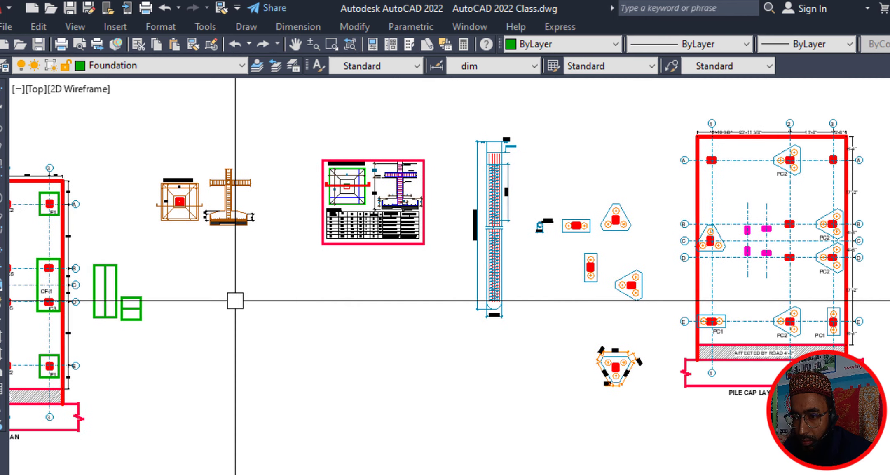
{"action": "middle_click_drag", "start_coordinate": [523, 277], "coordinate": [204, 289]}
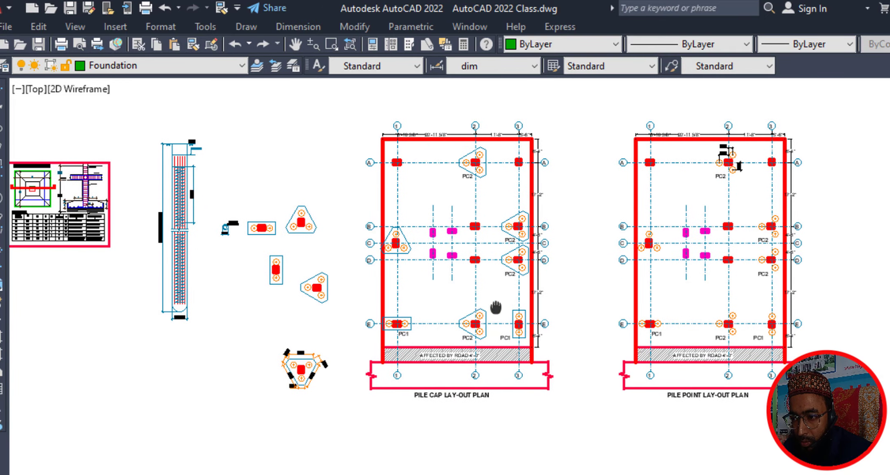
{"action": "middle_click_drag", "start_coordinate": [490, 309], "coordinate": [430, 316]}
{"action": "scroll", "coordinate": [397, 272], "scroll_direction": "down", "scroll_amount": 3}
{"action": "mouse_move", "coordinate": [315, 296]}
{"action": "middle_mouse_down"}
{"action": "mouse_move", "coordinate": [431, 304]}
{"action": "mouse_move", "coordinate": [292, 298]}
{"action": "middle_mouse_up"}
{"action": "scroll", "coordinate": [280, 301], "scroll_direction": "down", "scroll_amount": 3}
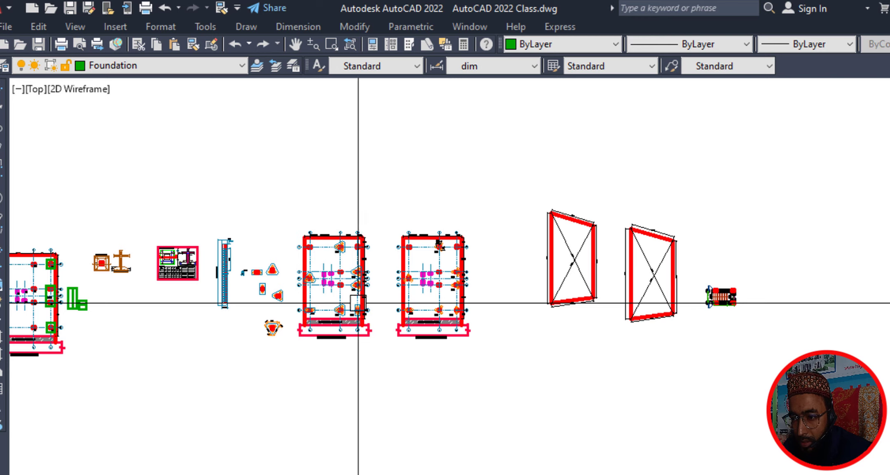
{"action": "scroll", "coordinate": [789, 300], "scroll_direction": "up", "scroll_amount": 3}
{"action": "scroll", "coordinate": [707, 300], "scroll_direction": "up", "scroll_amount": 8}
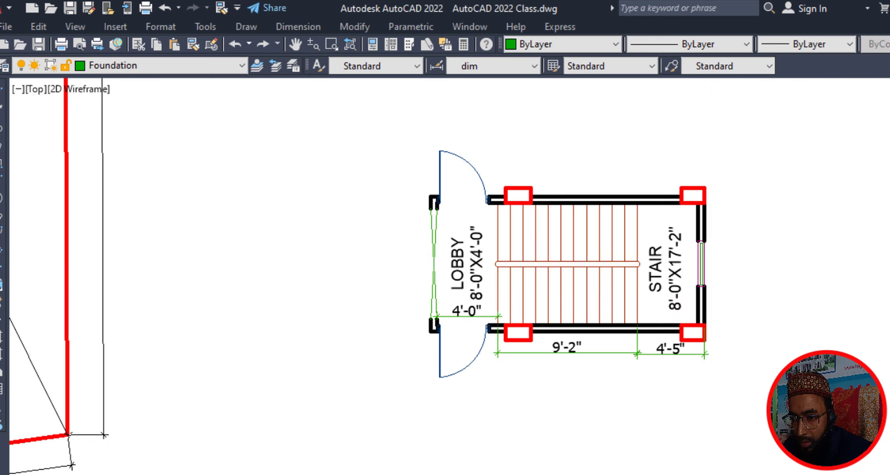
{"action": "scroll", "coordinate": [712, 263], "scroll_direction": "up", "scroll_amount": 2}
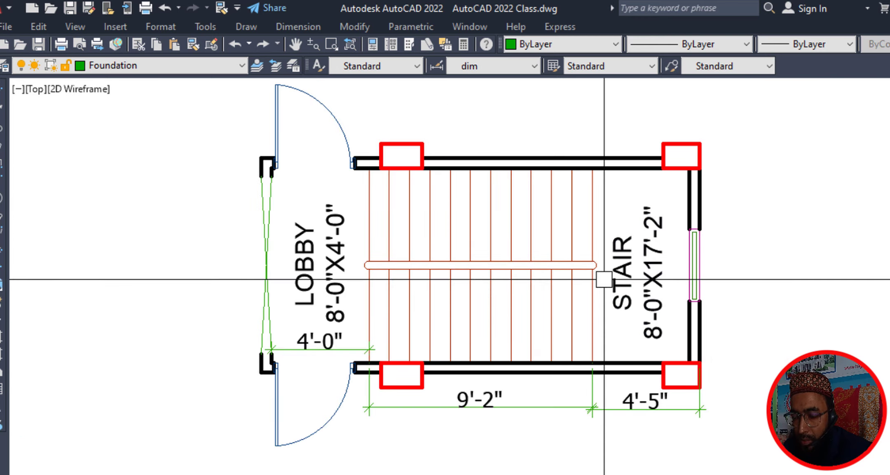
{"action": "scroll", "coordinate": [687, 259], "scroll_direction": "down", "scroll_amount": 2}
{"action": "scroll", "coordinate": [688, 262], "scroll_direction": "down", "scroll_amount": 8}
{"action": "middle_click_drag", "start_coordinate": [370, 265], "coordinate": [655, 278]}
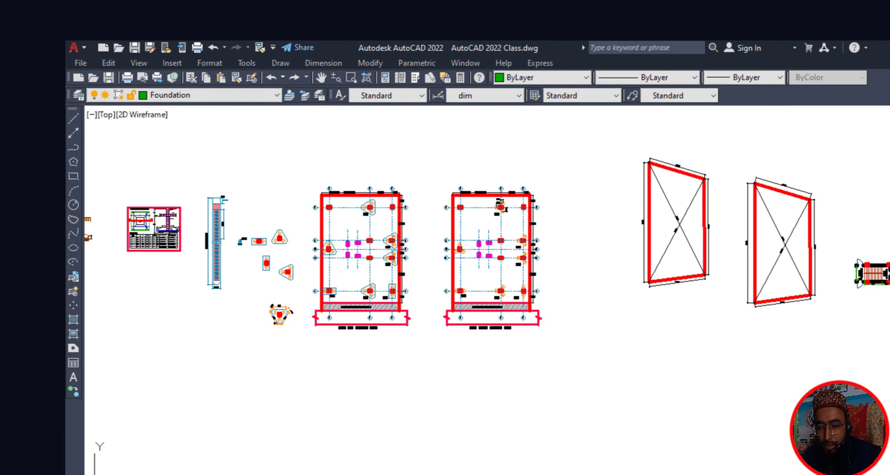
- Switch to the browser and look through HighLand BD's YouTube playlists, Facebook page and website
{"action": "key", "text": "alt+Tab"}
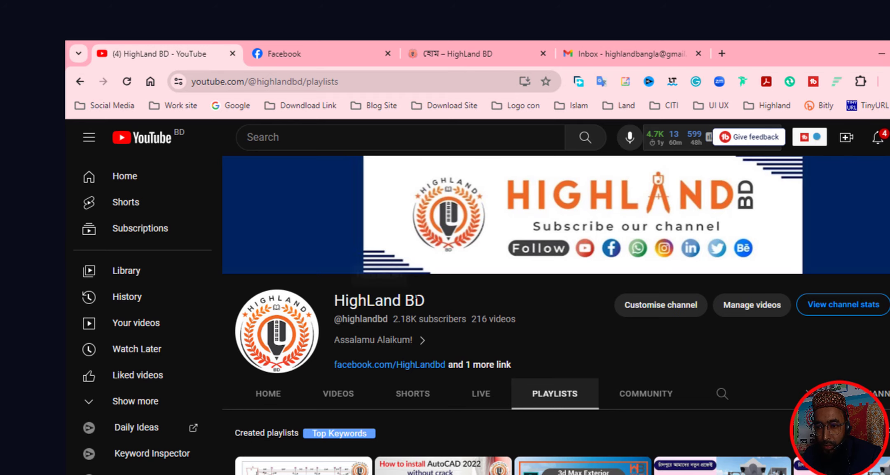
{"action": "scroll", "coordinate": [416, 291], "scroll_direction": "down", "scroll_amount": 3}
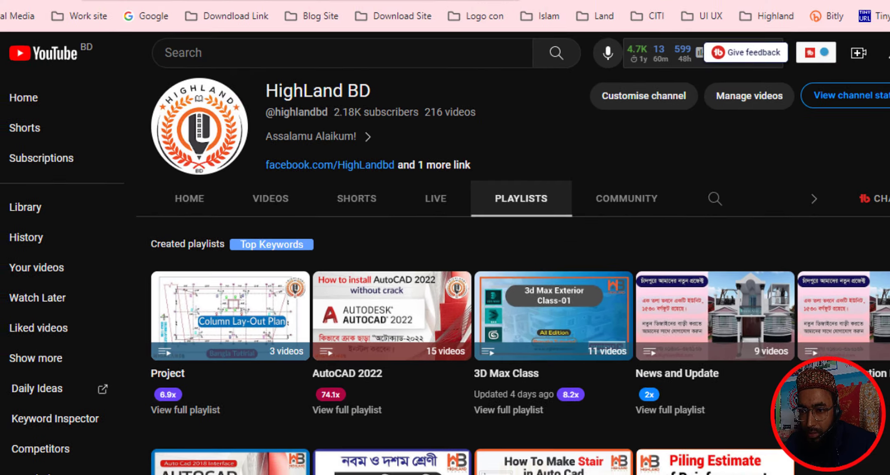
{"action": "left_click", "coordinate": [250, 13]}
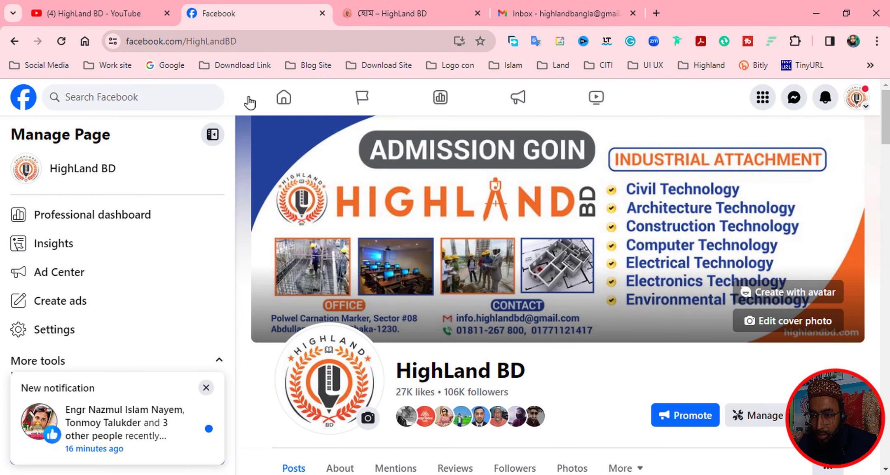
{"action": "scroll", "coordinate": [383, 260], "scroll_direction": "down", "scroll_amount": 3}
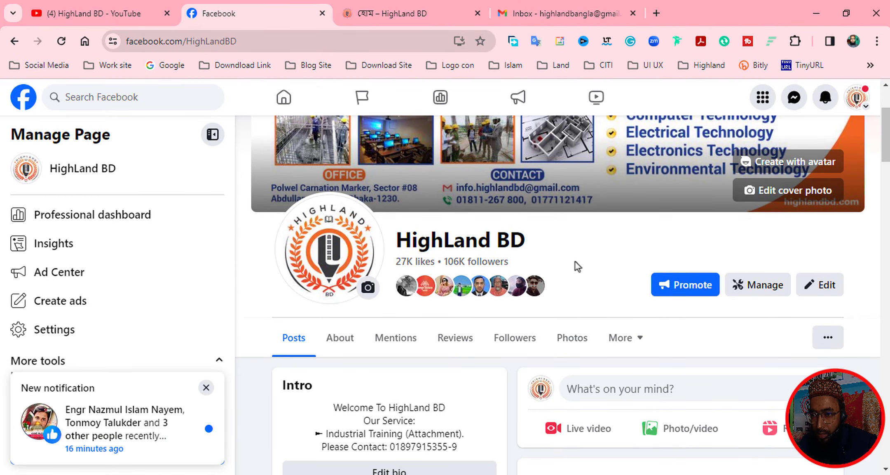
{"action": "left_click", "coordinate": [416, 12]}
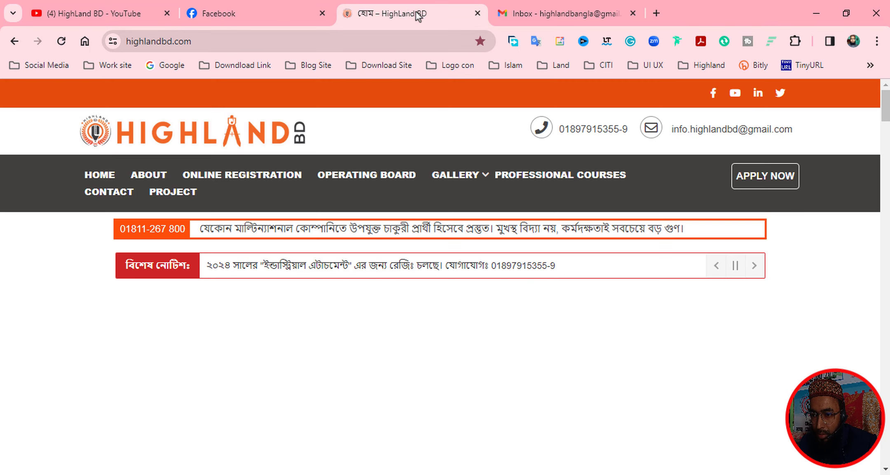